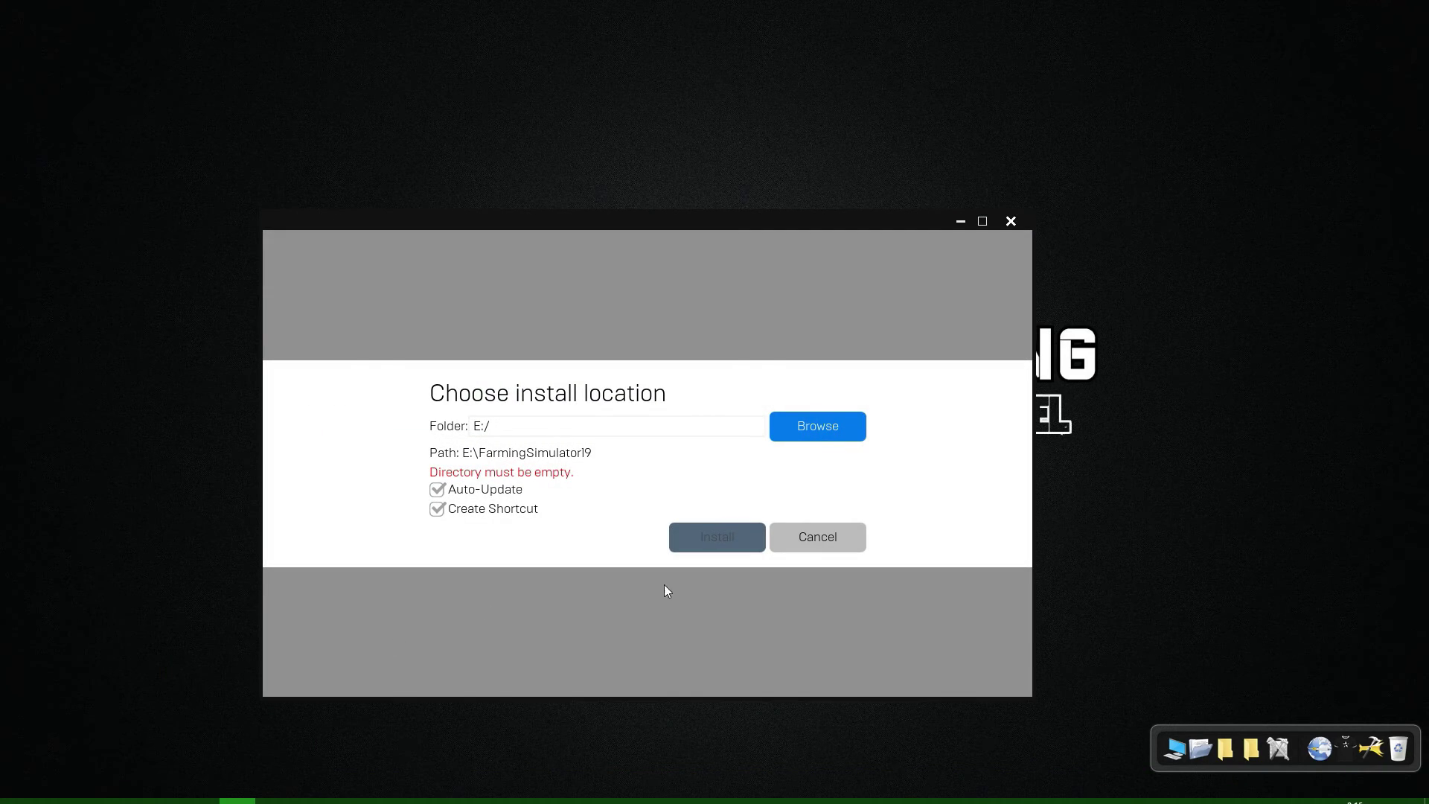
- Cancel the open install dialog, then try to install Farming Simulator 19 from the library to E:/
{"action": "left_click", "coordinate": [819, 549]}
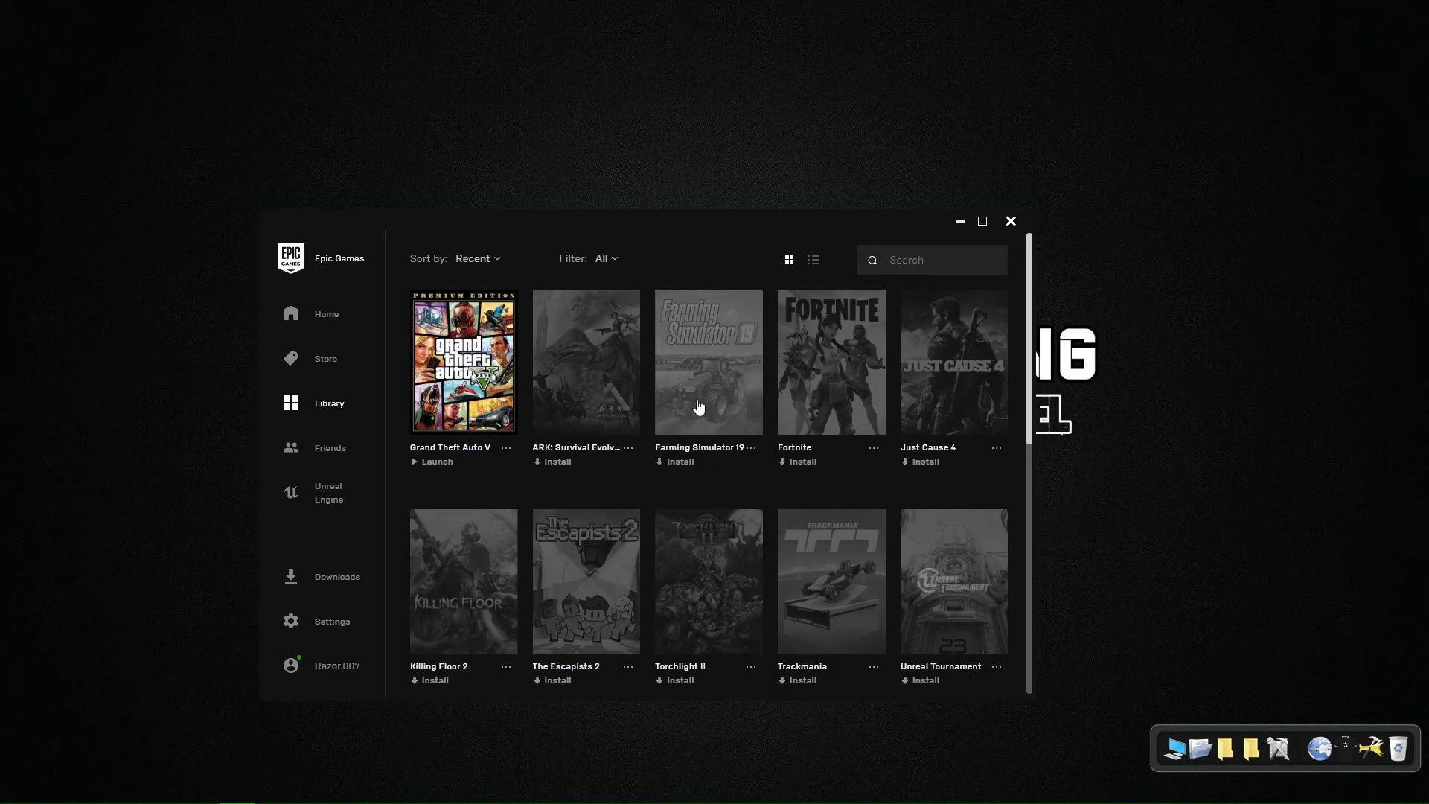
{"action": "left_click", "coordinate": [740, 350]}
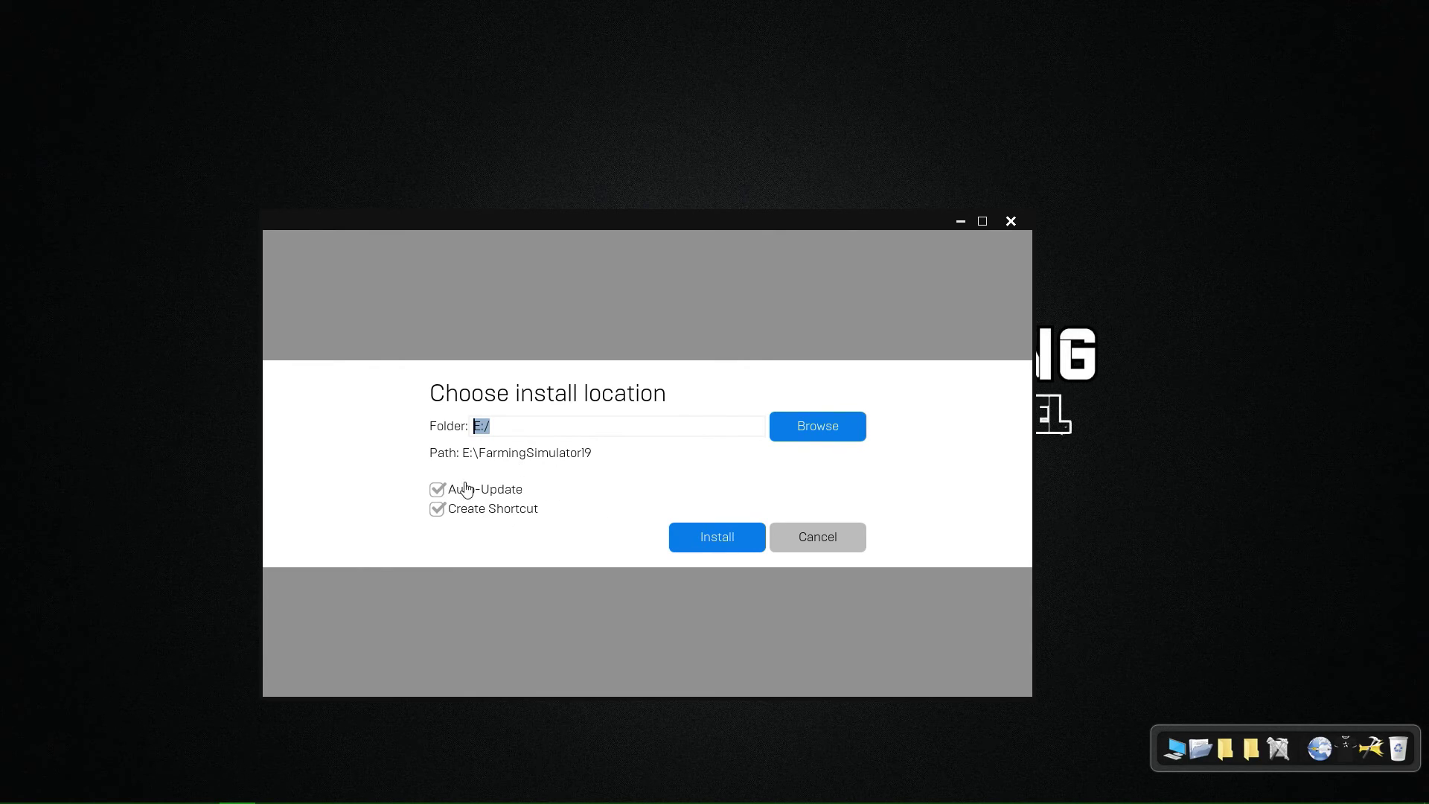
{"action": "left_click", "coordinate": [691, 536]}
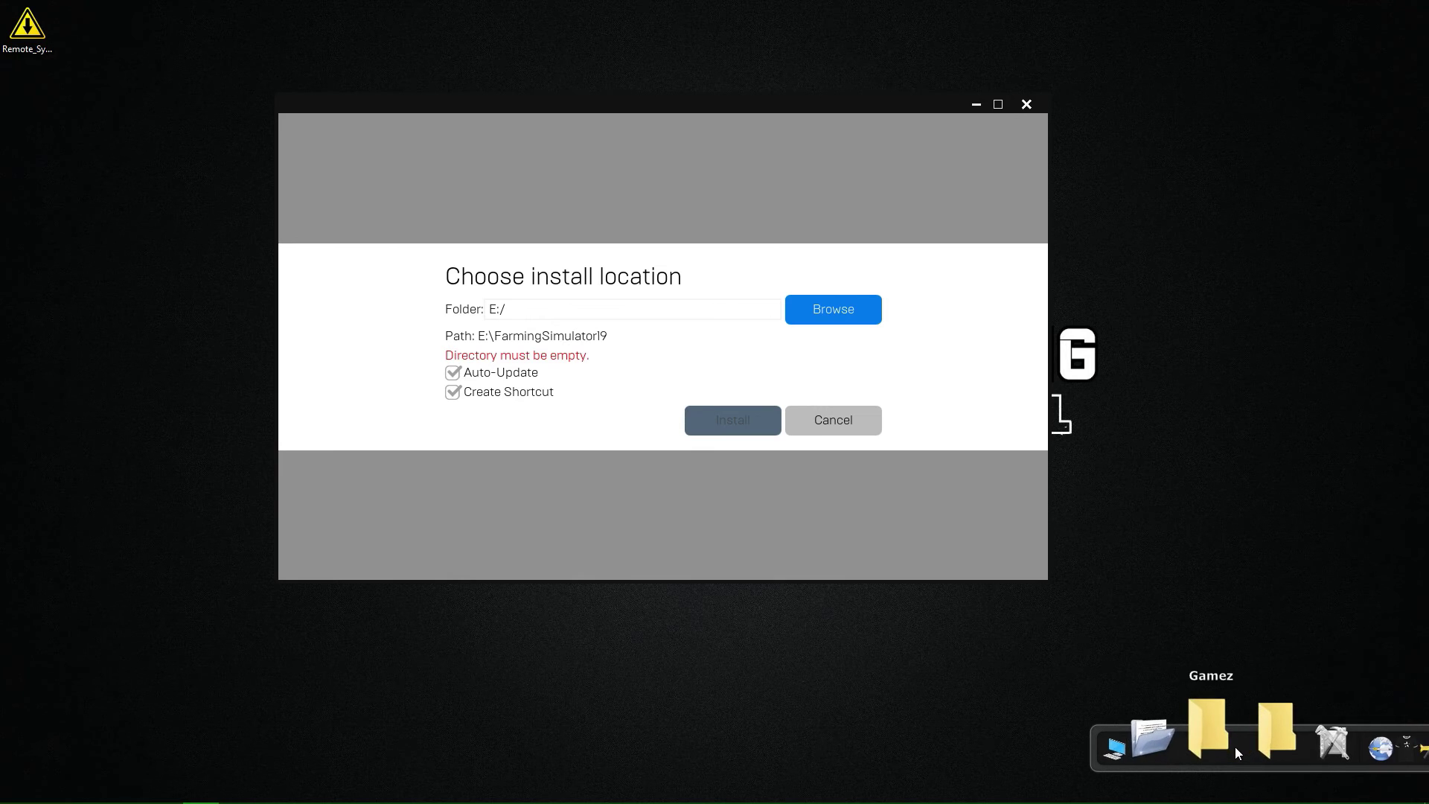
- In File Explorer, move the existing FarmingSimulator19 folder on drive E: into the FFOutput folder
{"action": "left_click", "coordinate": [1175, 726]}
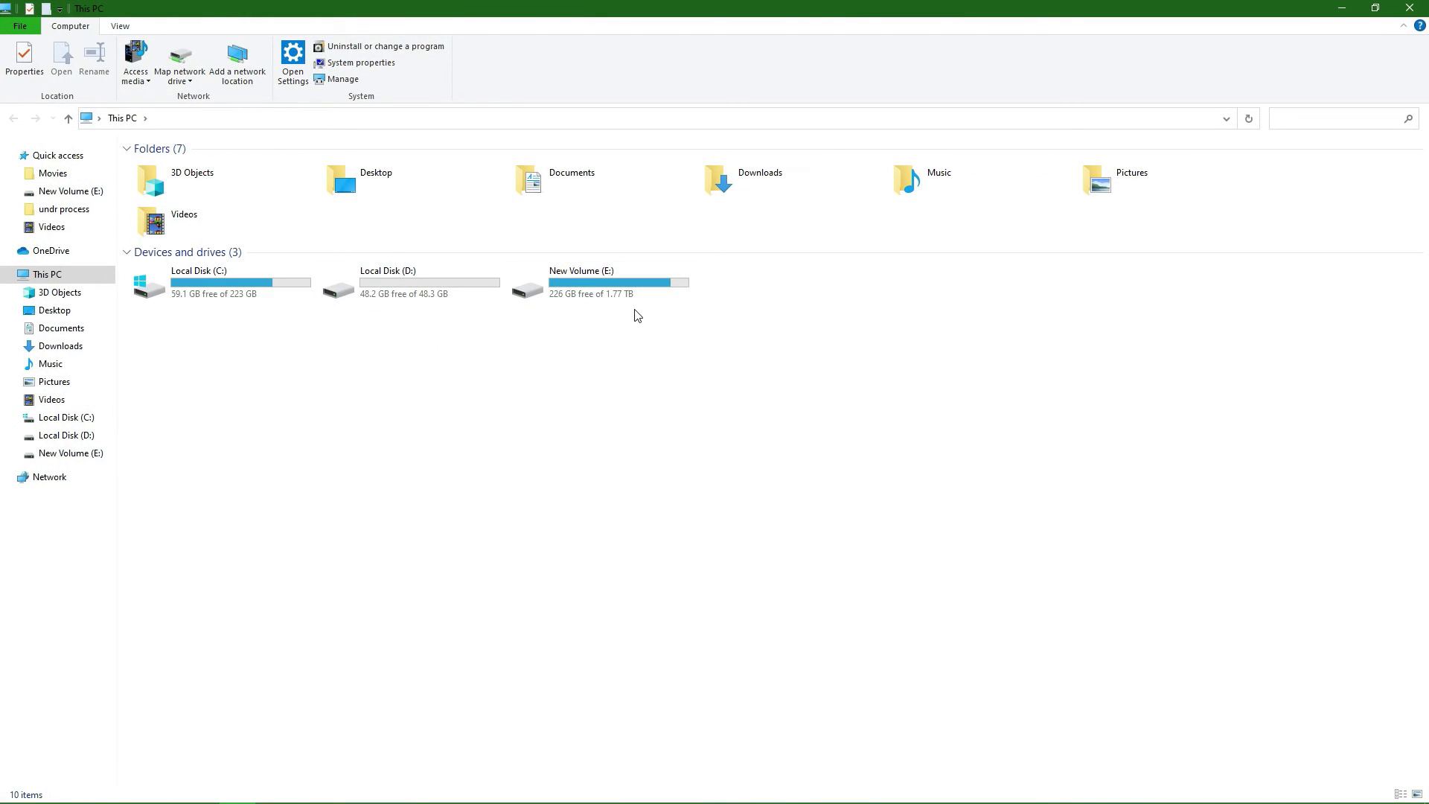
{"action": "double_click", "coordinate": [636, 316]}
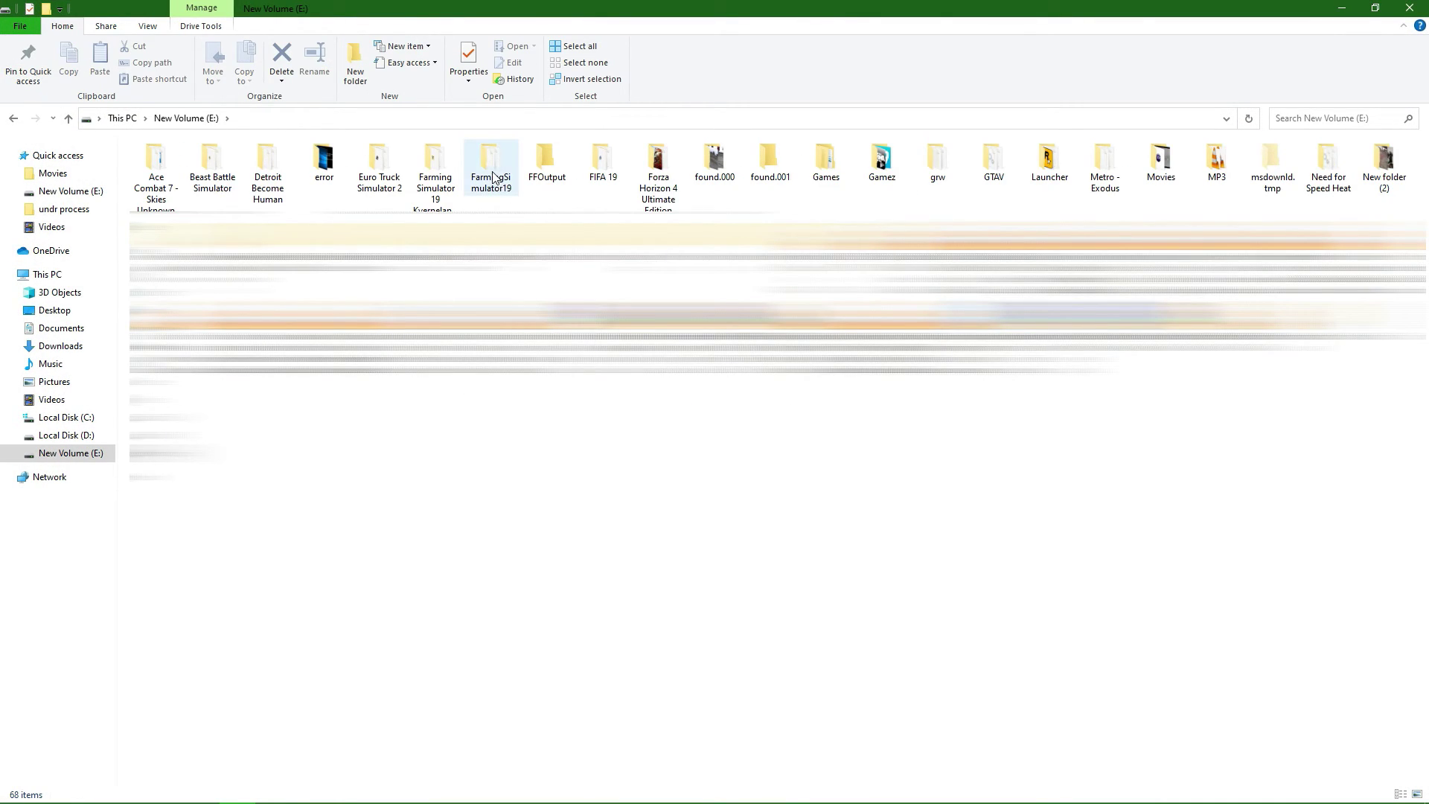
{"action": "left_click_drag", "start_coordinate": [494, 177], "coordinate": [533, 177]}
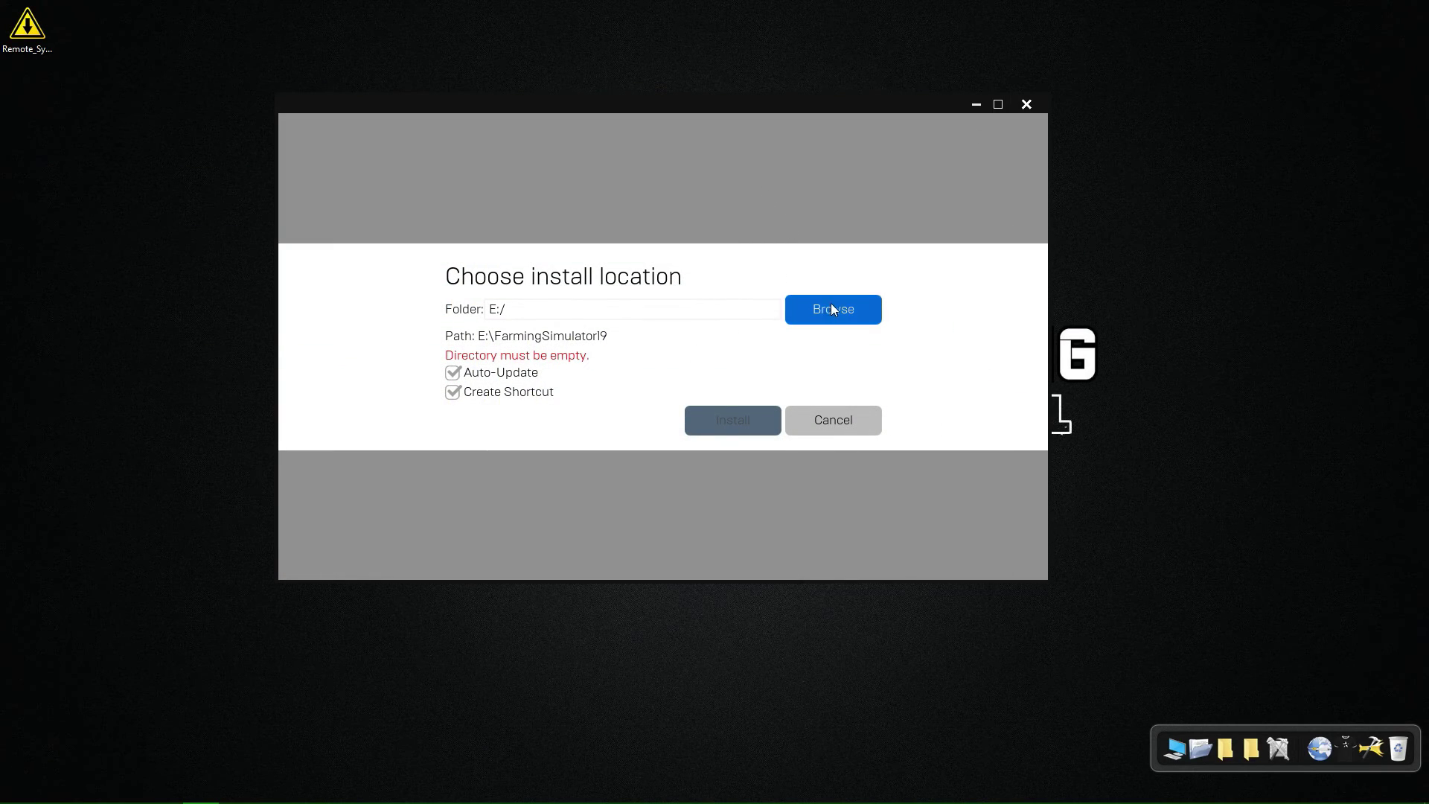
- Reselect drive E: as the Farming Simulator 19 install folder and start the installation
{"action": "left_click", "coordinate": [833, 310]}
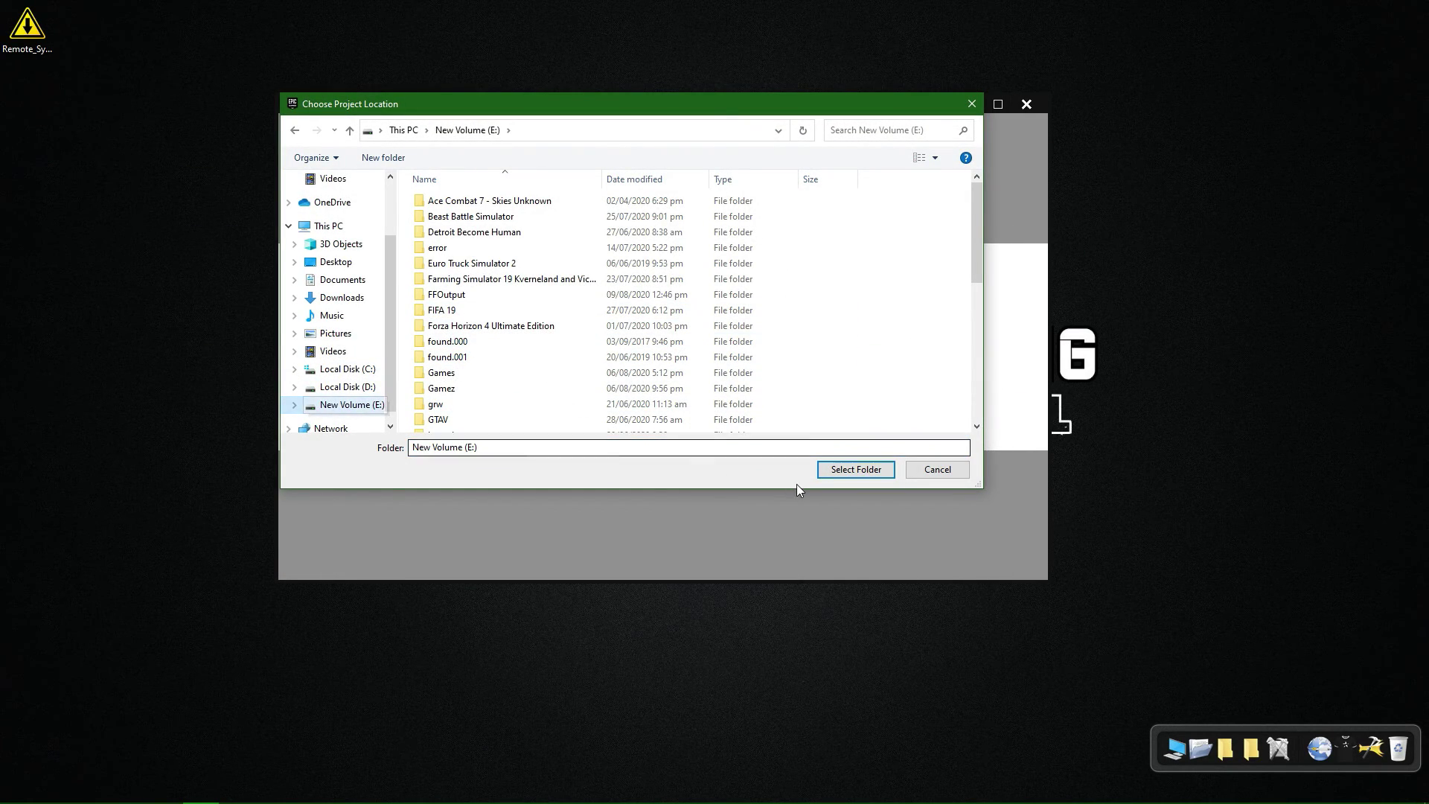
{"action": "left_click", "coordinate": [829, 469]}
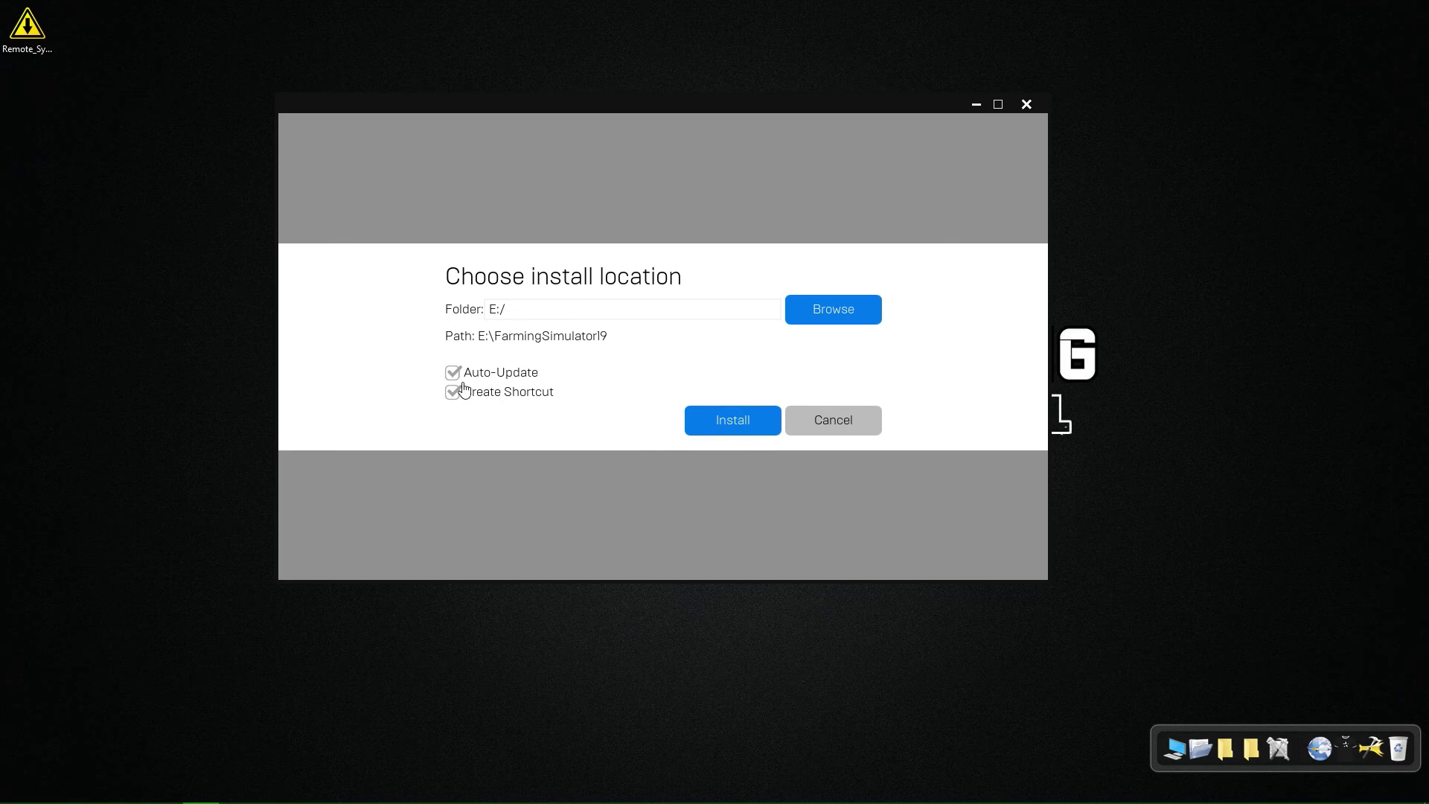
{"action": "left_click", "coordinate": [713, 412]}
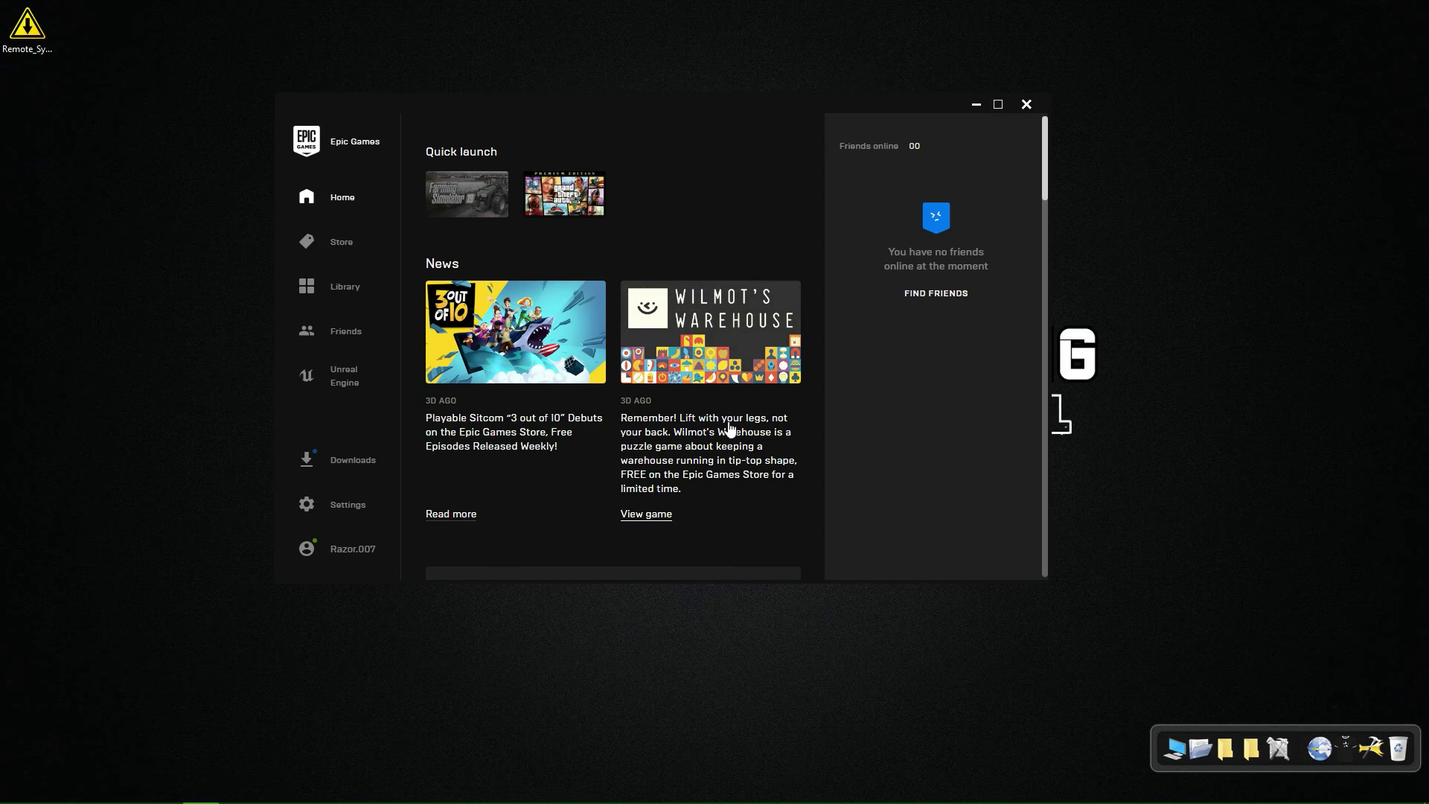
- Pause the Farming Simulator 19 installation in the downloads and exit the Epic Games Launcher completely, confirming the exit
{"action": "left_click", "coordinate": [356, 461]}
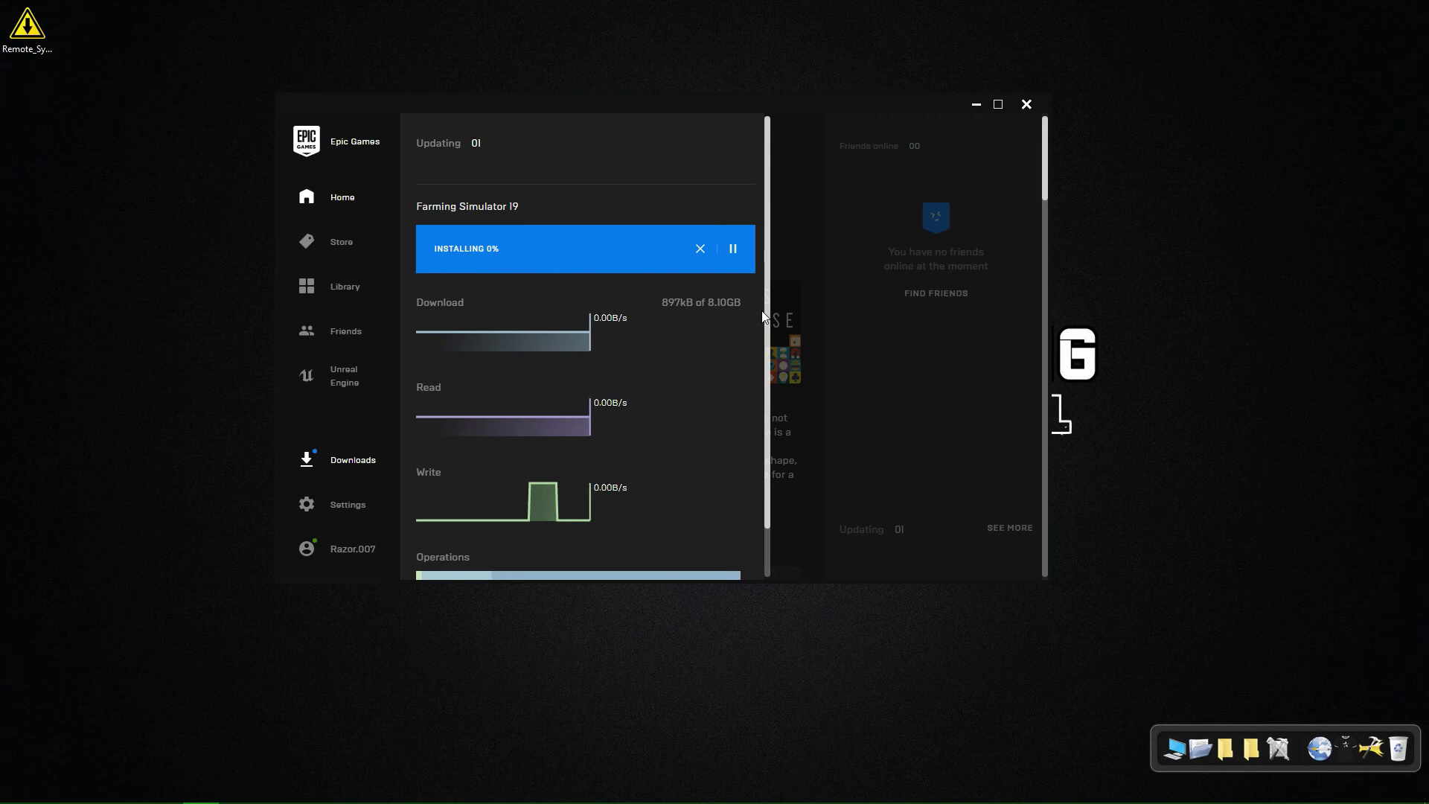
{"action": "left_click", "coordinate": [735, 251]}
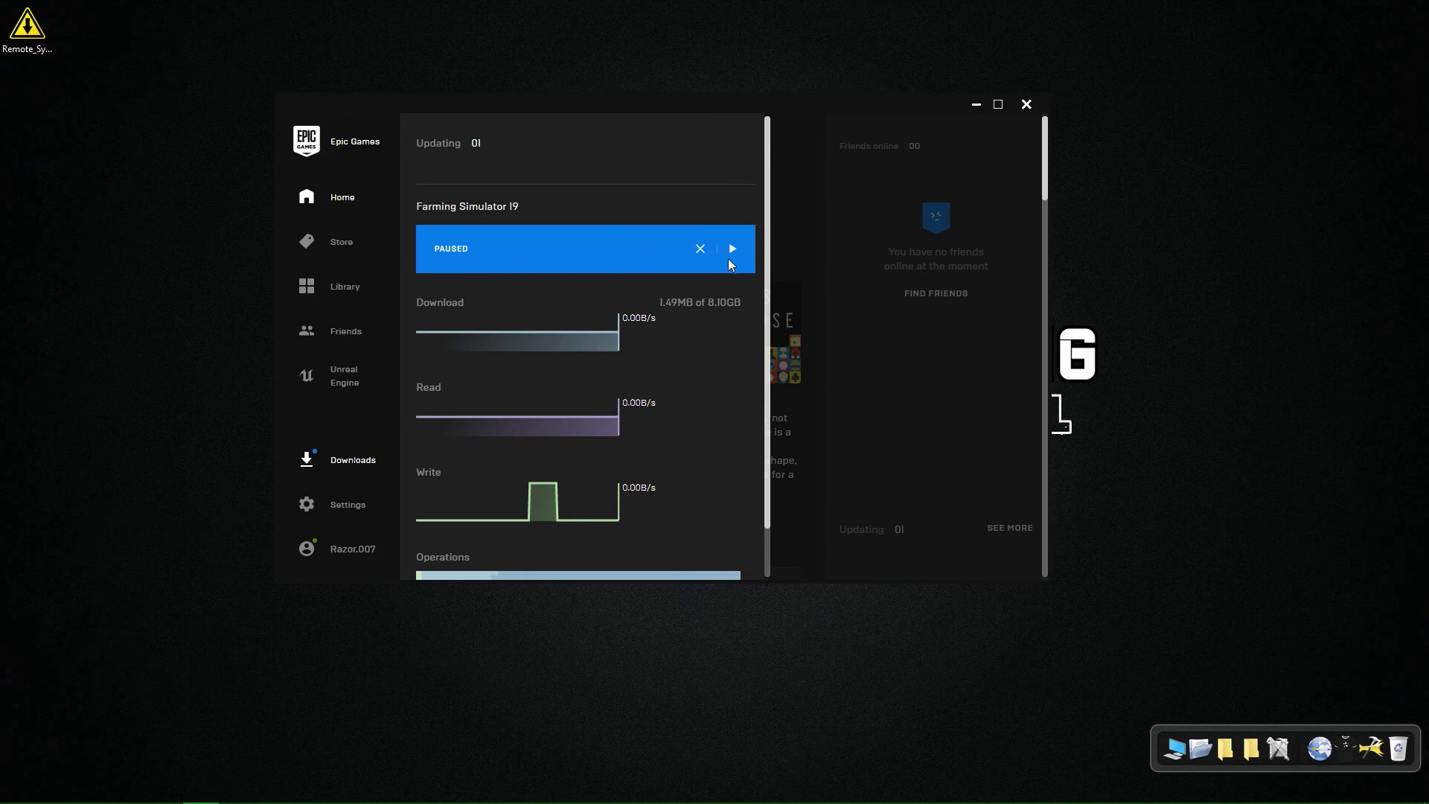
{"action": "left_click", "coordinate": [1025, 107]}
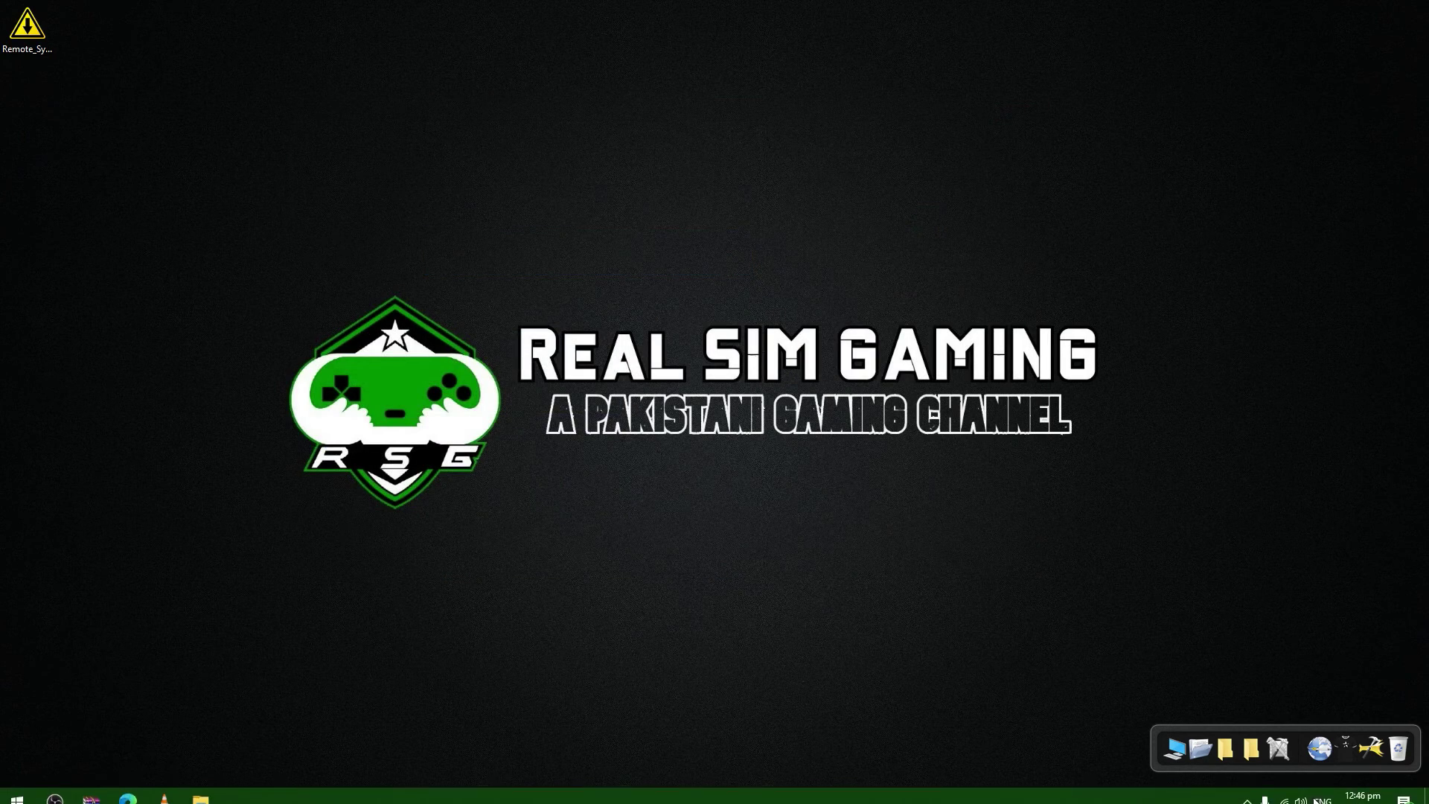
{"action": "left_click", "coordinate": [1247, 789]}
{"action": "right_click", "coordinate": [1243, 763]}
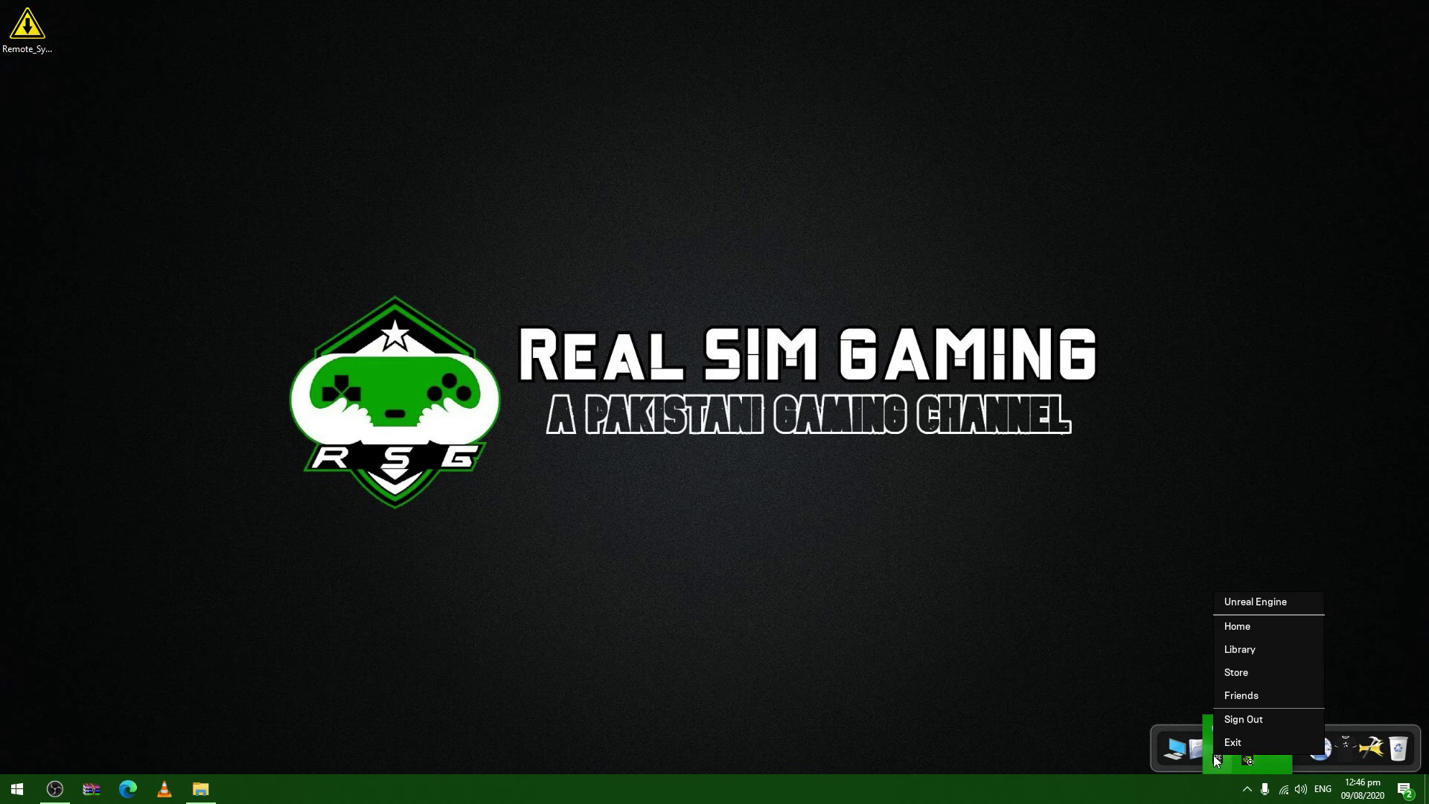
{"action": "left_click", "coordinate": [1236, 740]}
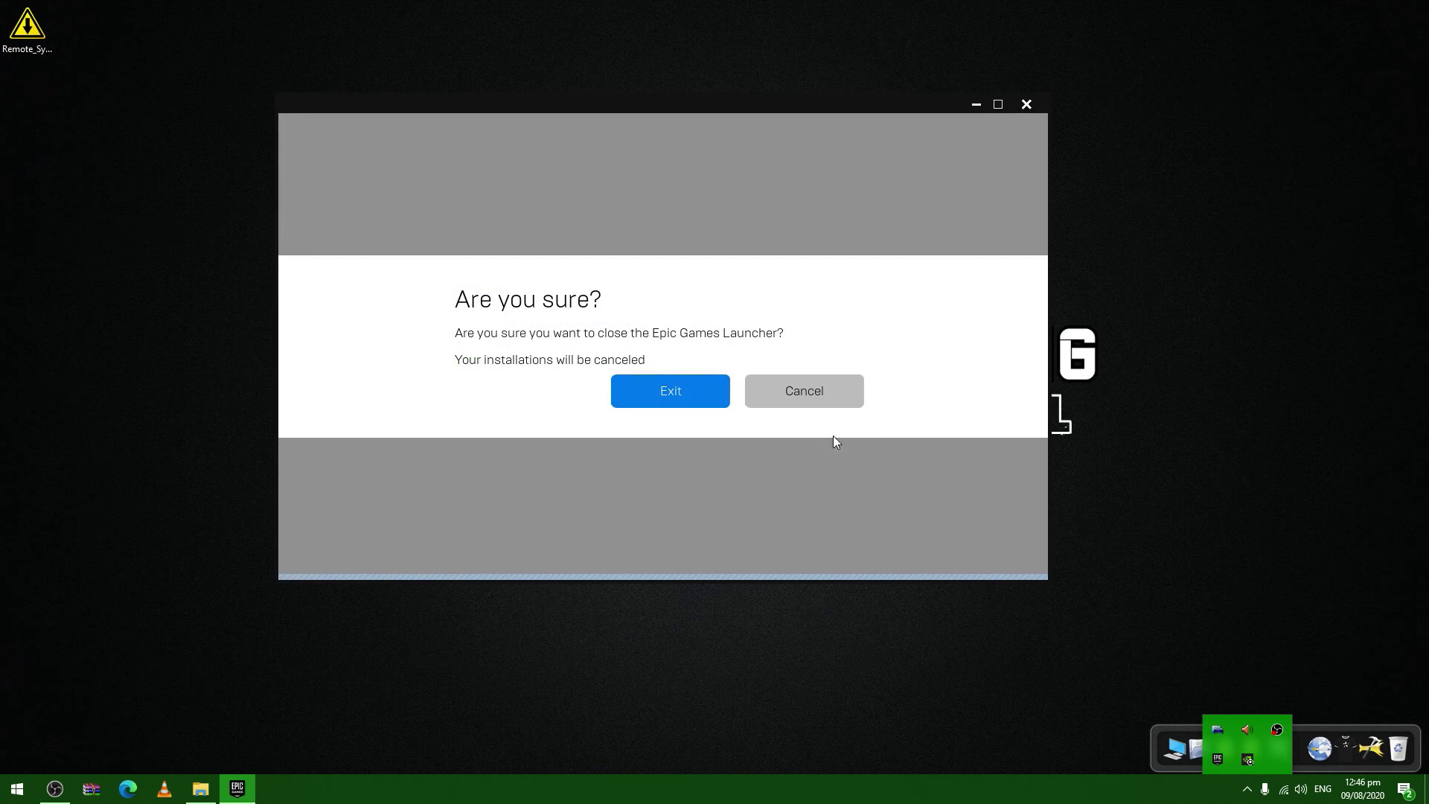
{"action": "left_click", "coordinate": [707, 402]}
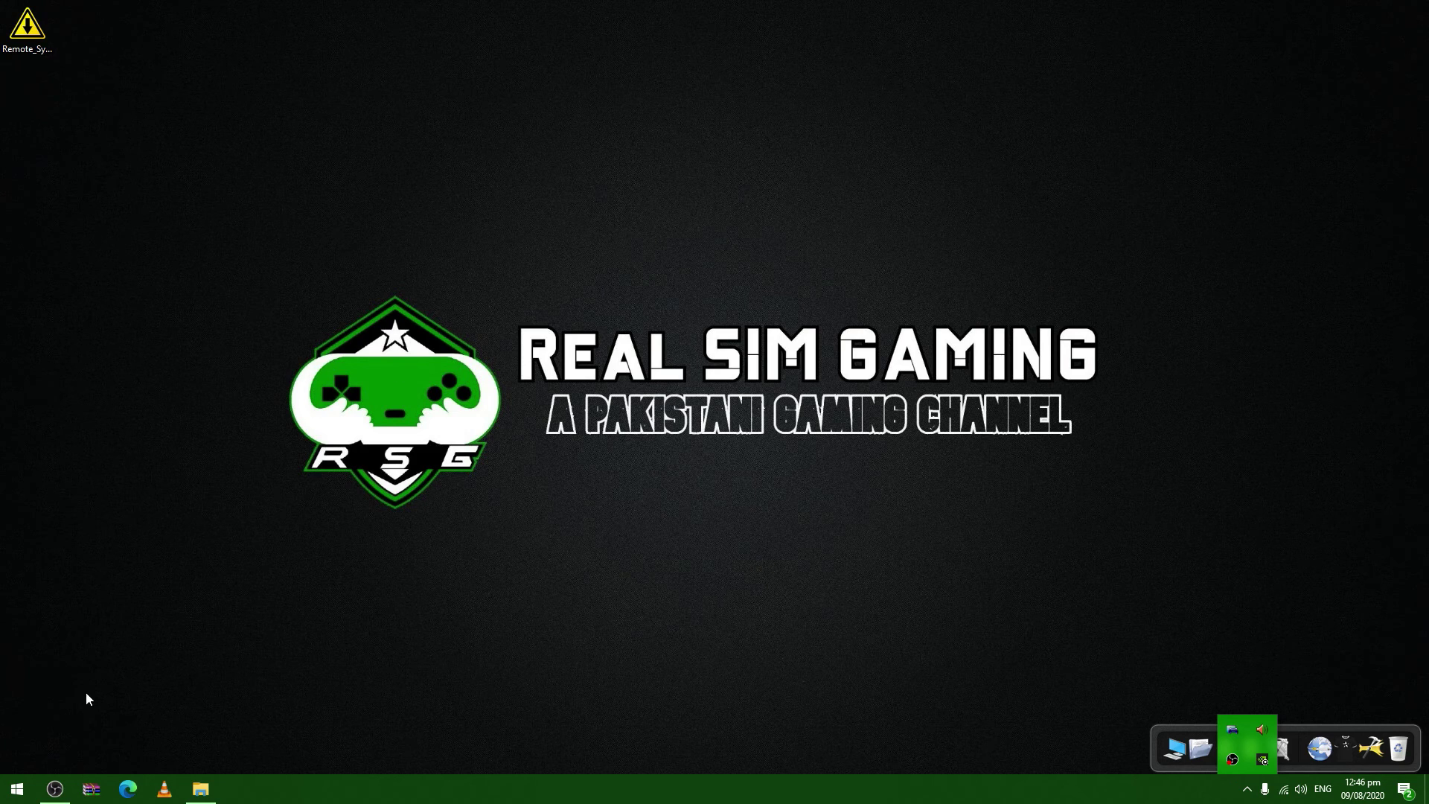
- In File Explorer, cut all the contents of the FarmingSimulator19 folder stored inside FFOutput on drive E:
{"action": "left_click", "coordinate": [211, 799]}
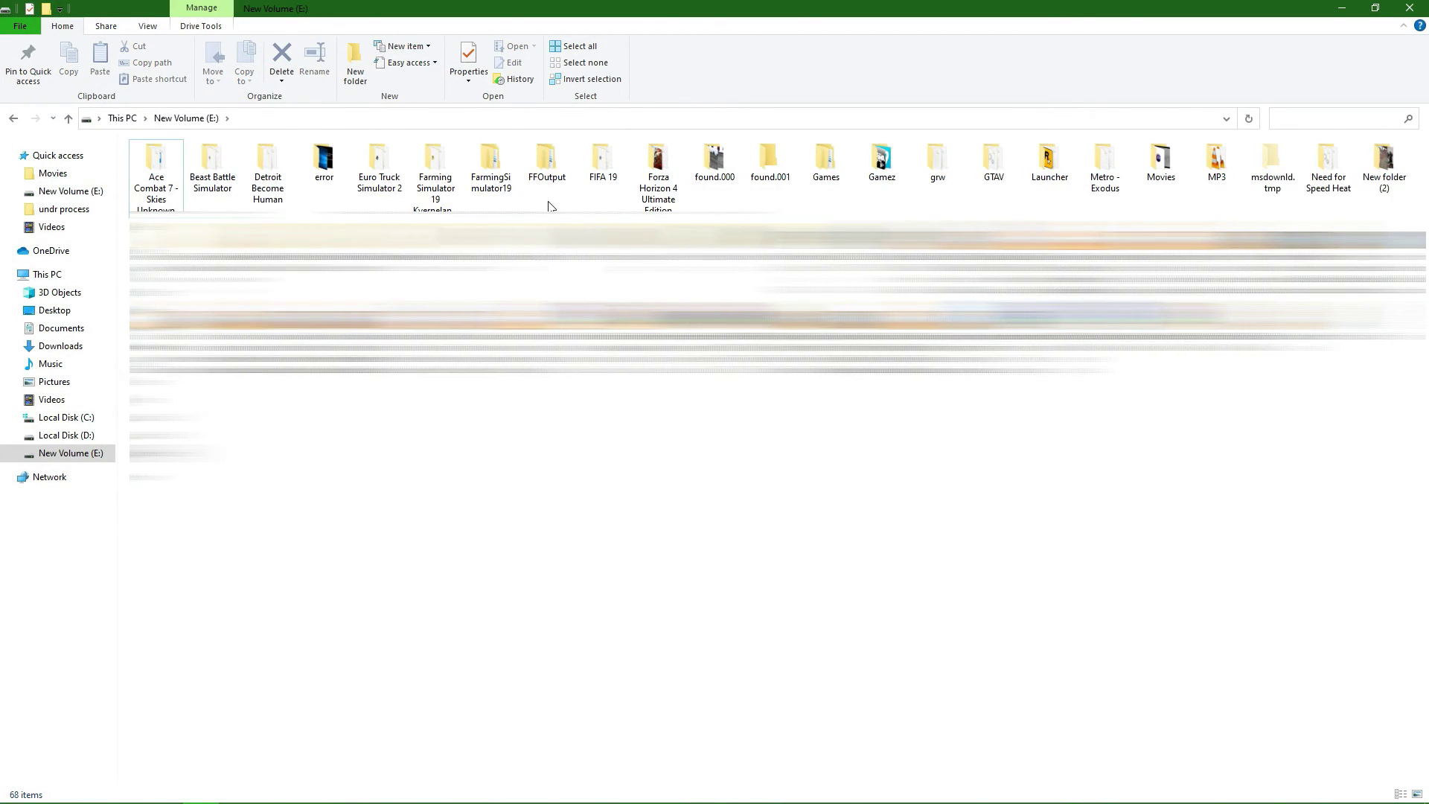
{"action": "double_click", "coordinate": [491, 159]}
{"action": "left_click", "coordinate": [14, 118]}
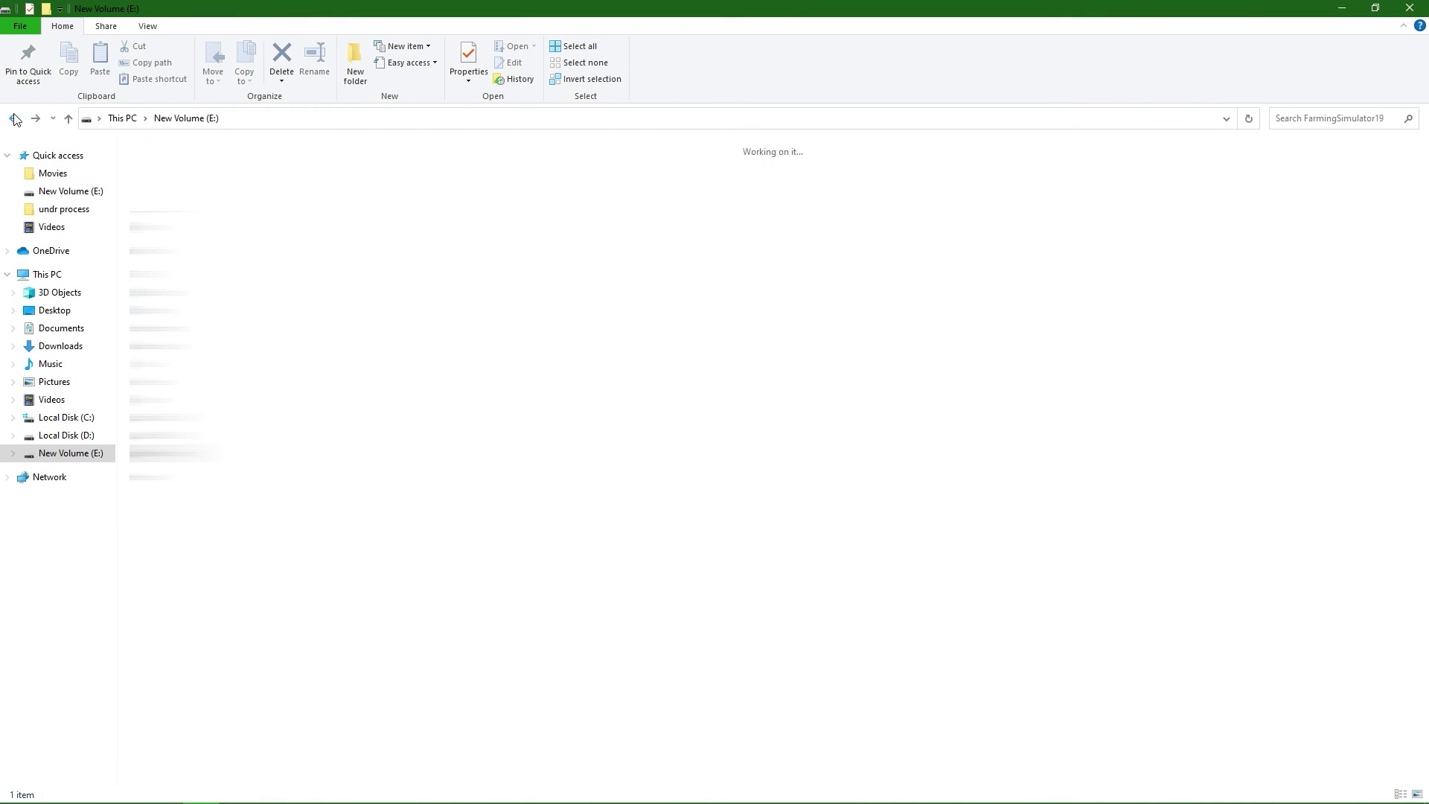
{"action": "double_click", "coordinate": [526, 182]}
{"action": "left_click", "coordinate": [184, 172]}
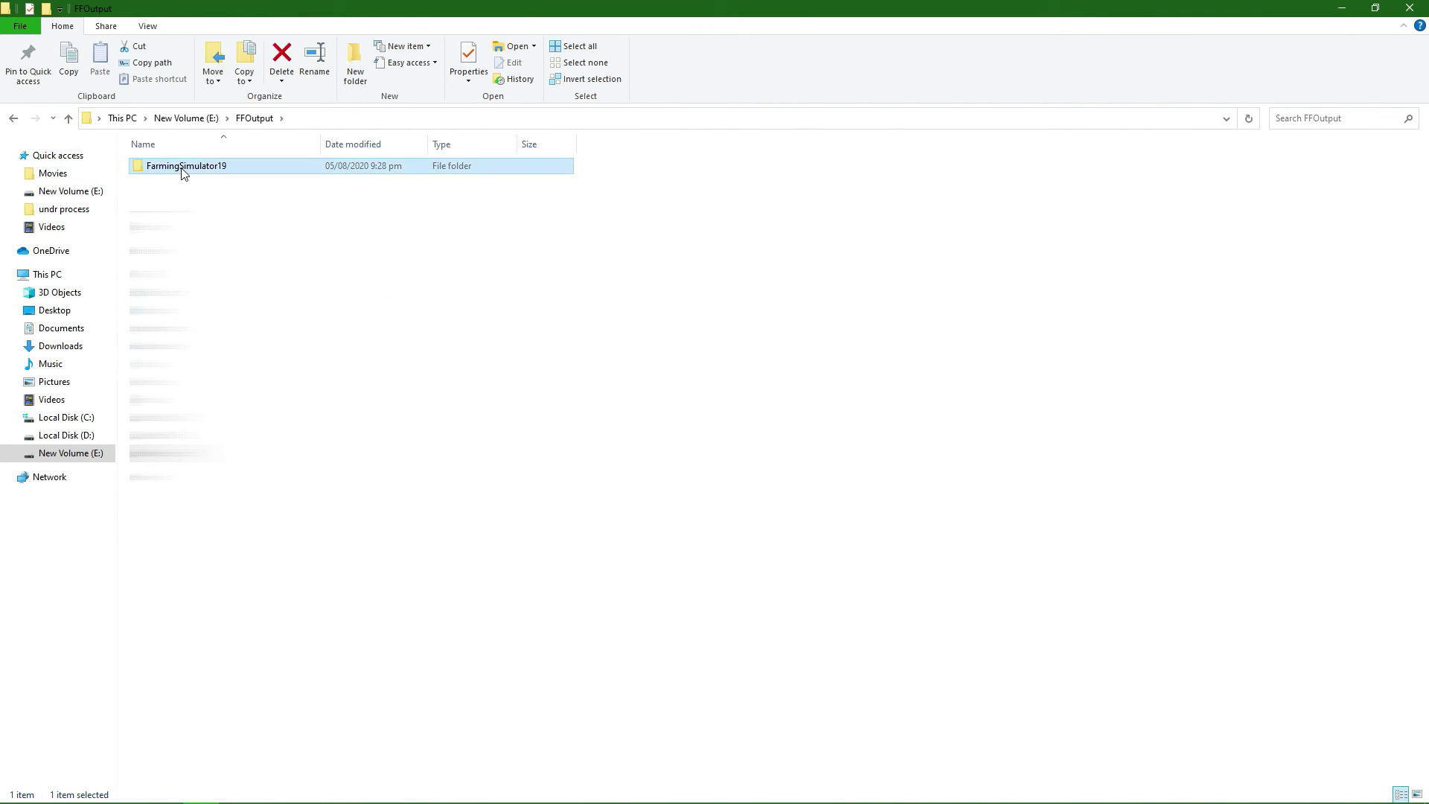
{"action": "double_click", "coordinate": [184, 172]}
{"action": "key", "text": "ctrl+a"}
{"action": "right_click", "coordinate": [181, 169]}
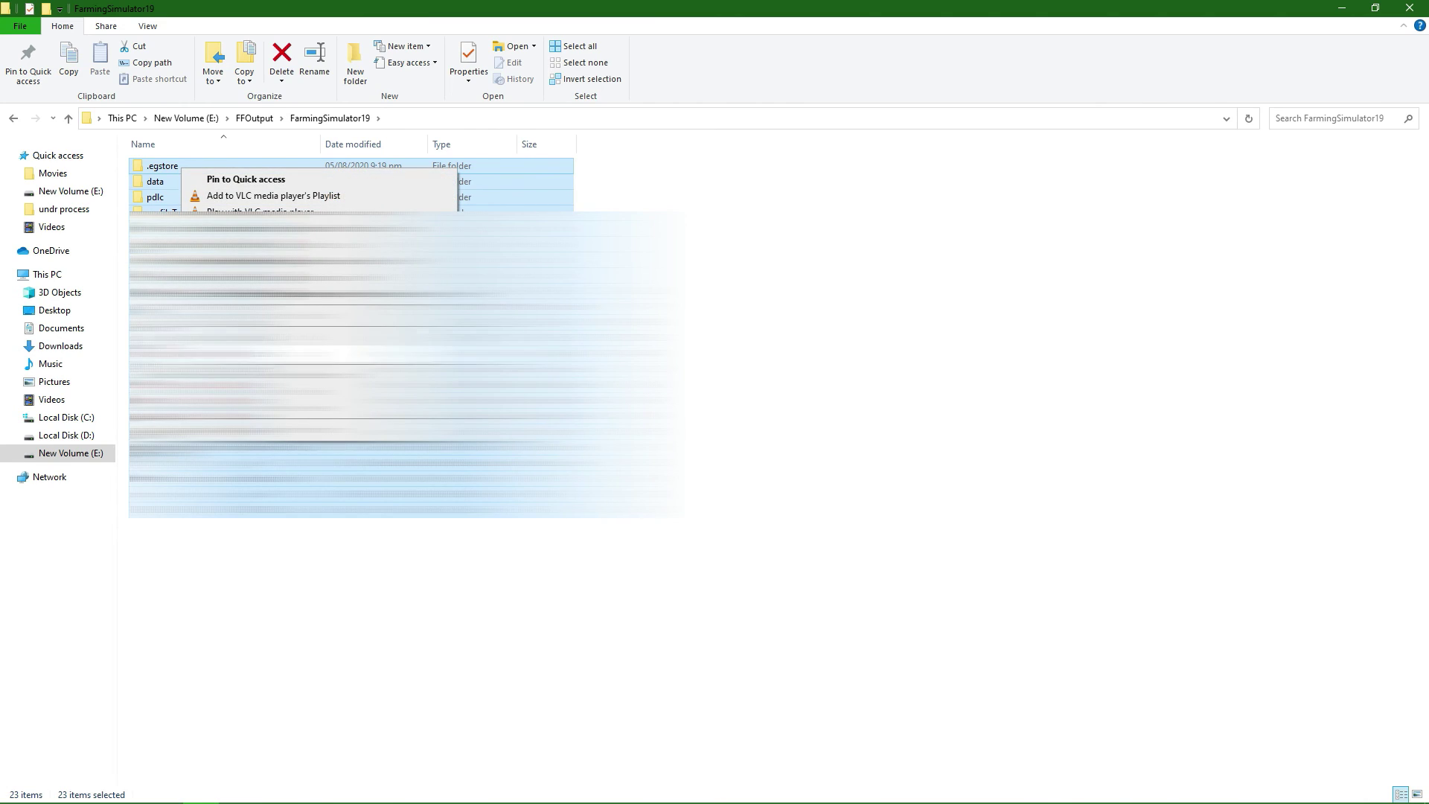
{"action": "key", "text": "Escape"}
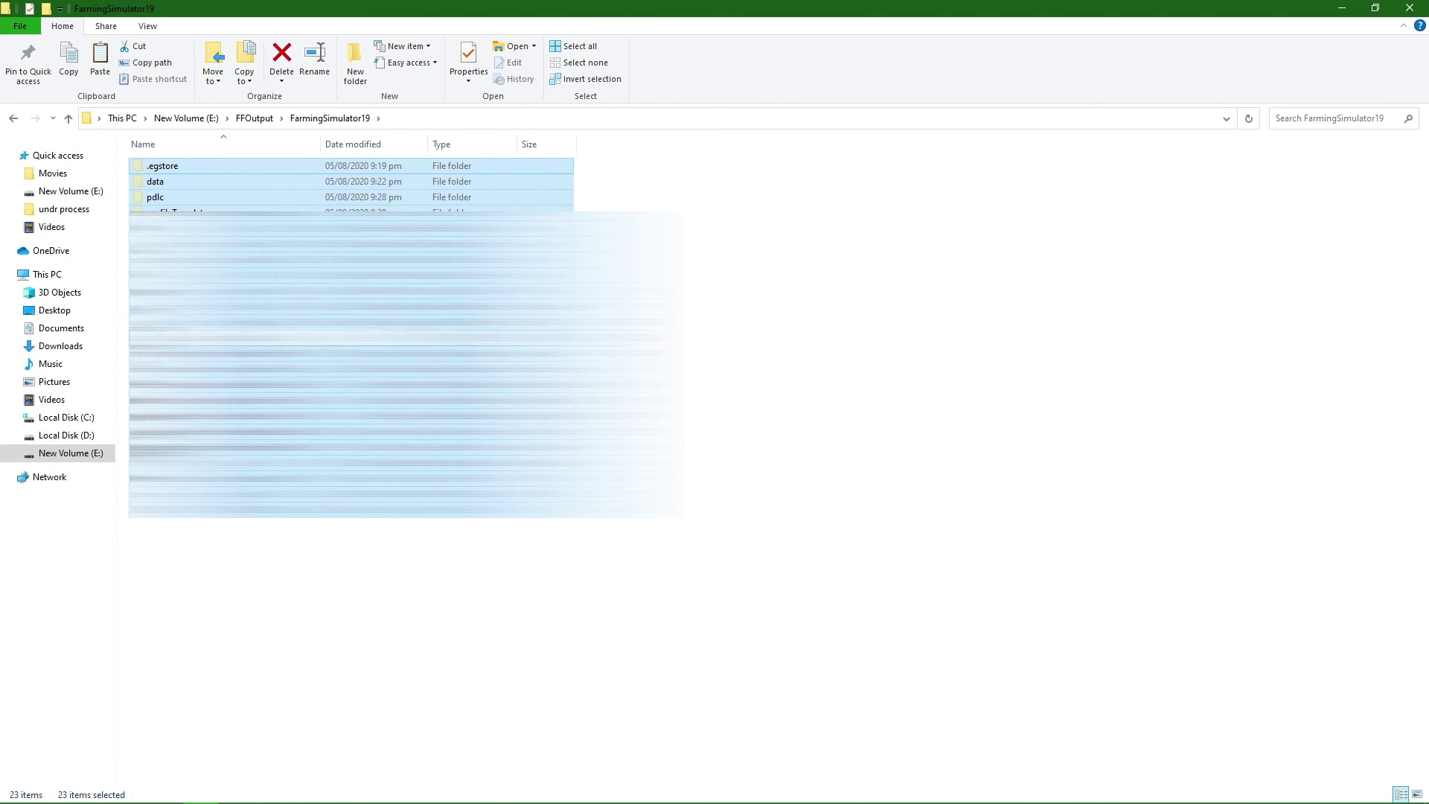
- Paste the old game files into the newly created FarmingSimulator19 folder directly on drive E:
{"action": "left_click", "coordinate": [14, 118]}
{"action": "left_click", "coordinate": [13, 118]}
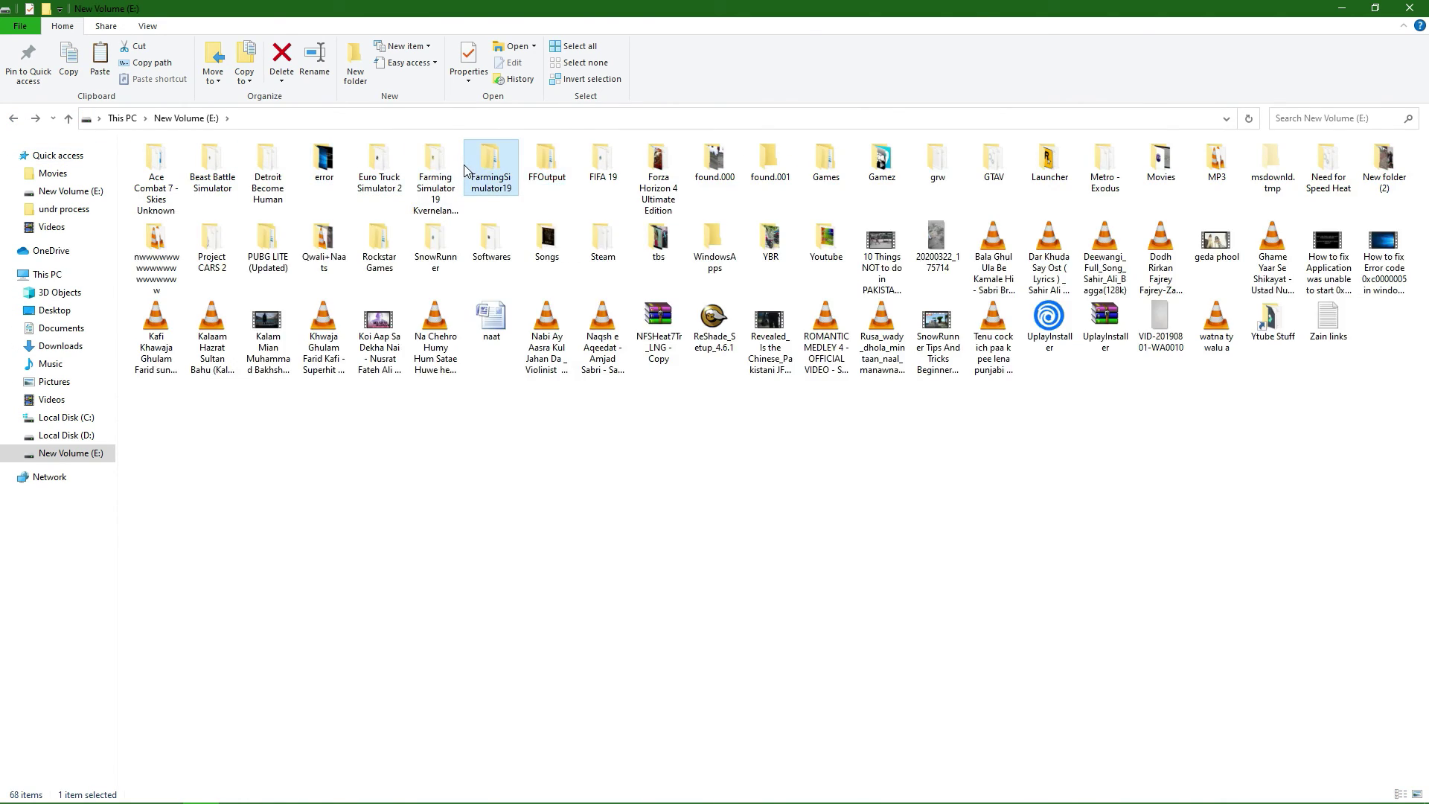
{"action": "double_click", "coordinate": [385, 179]}
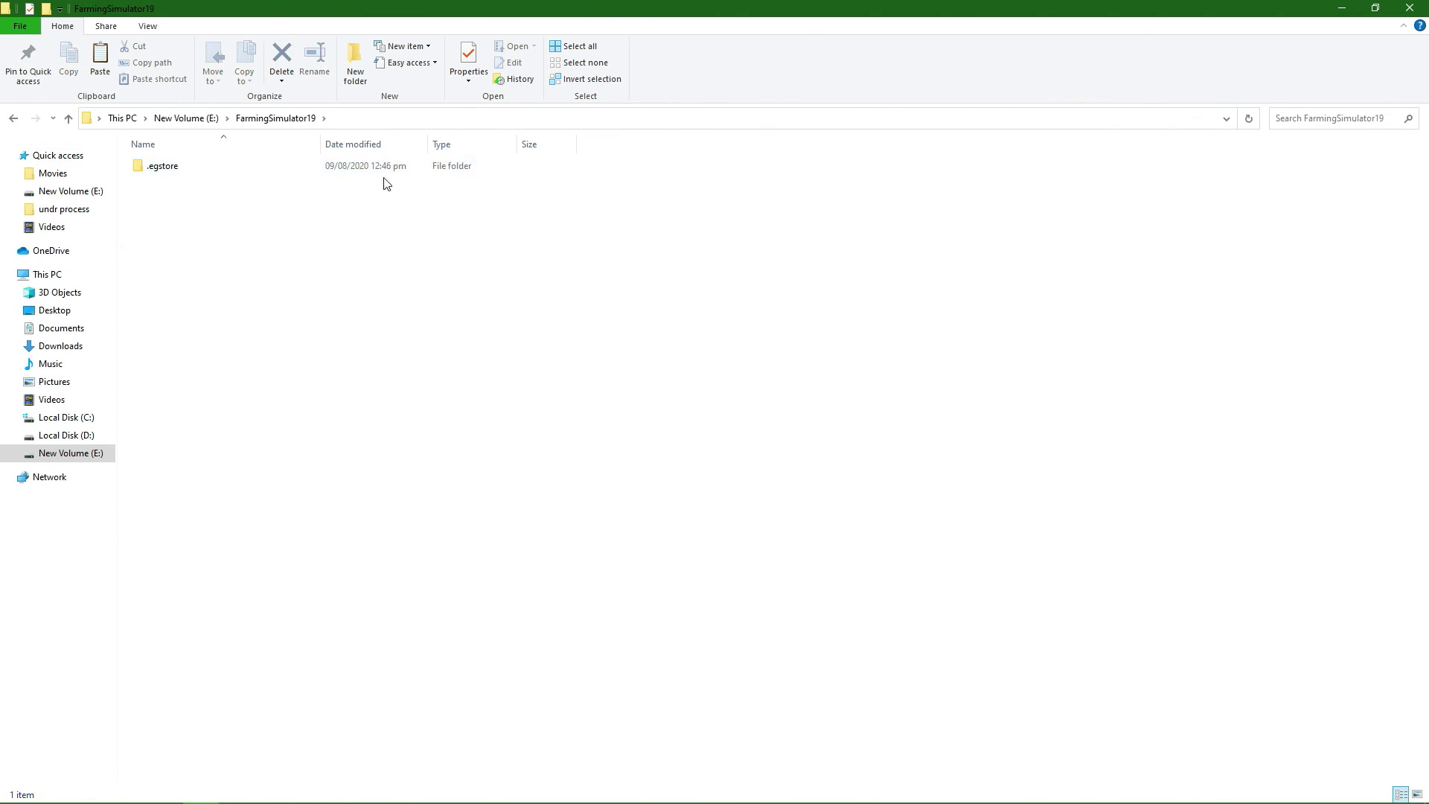
{"action": "right_click", "coordinate": [170, 205]}
{"action": "left_click", "coordinate": [216, 309]}
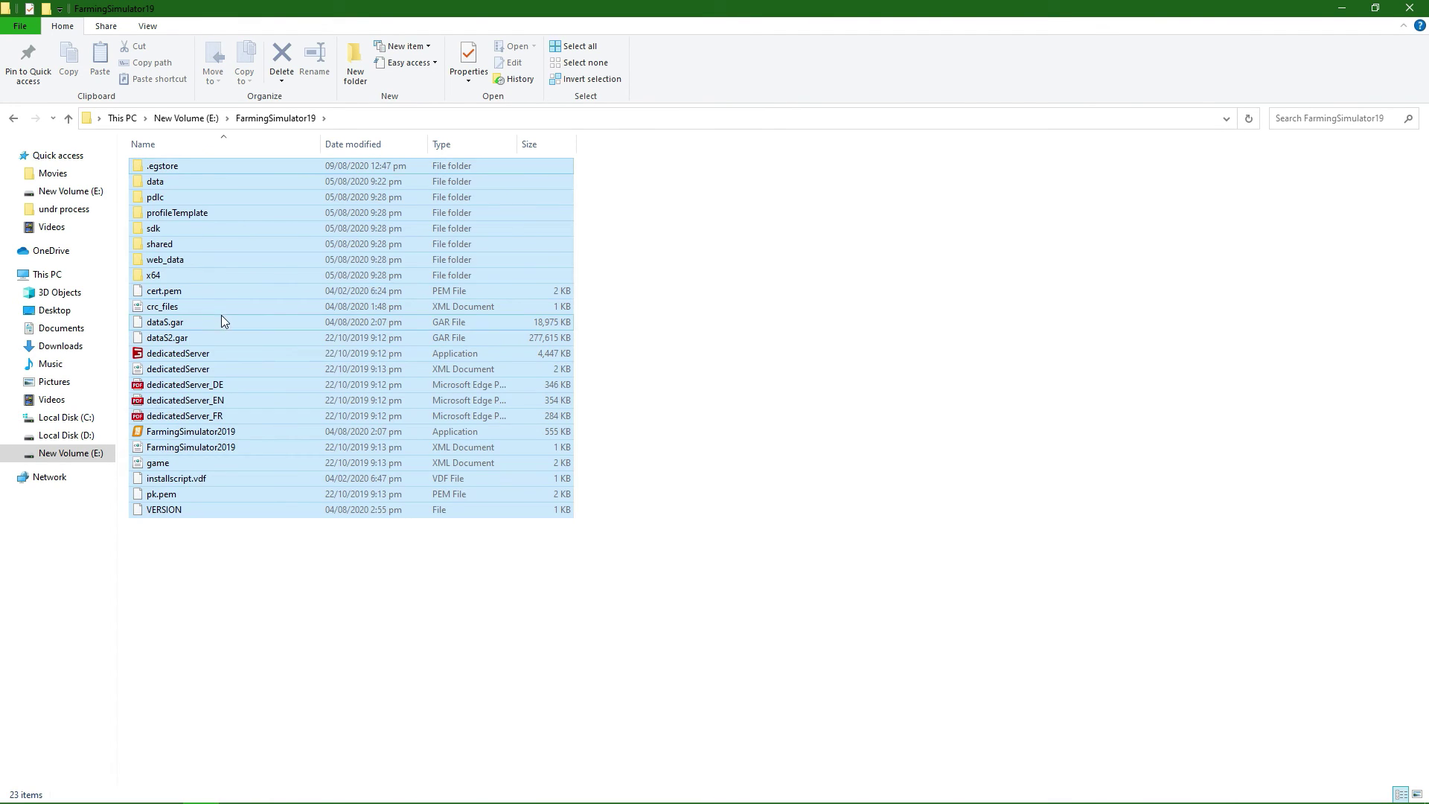
{"action": "left_click", "coordinate": [794, 342]}
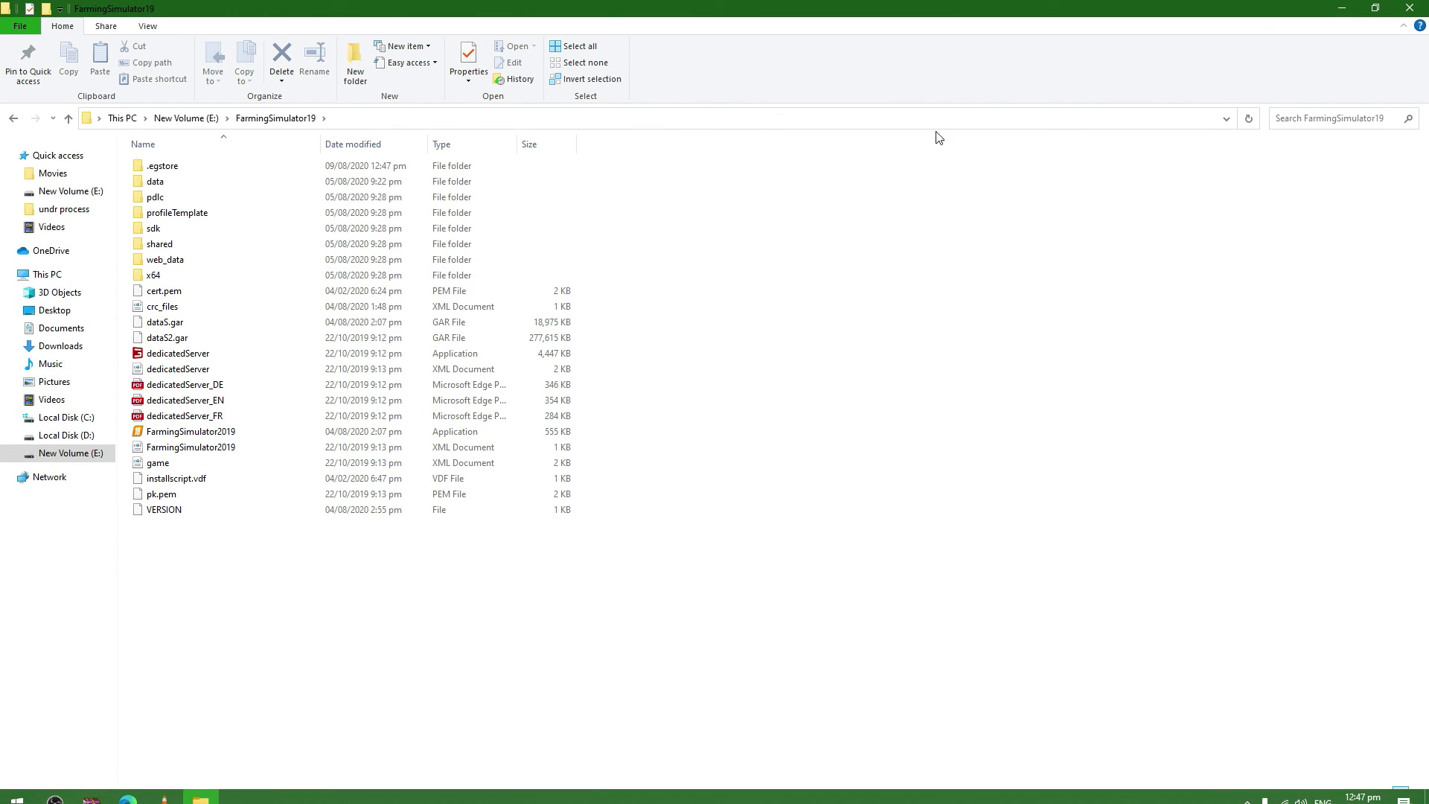
- Reopen the Epic Games Launcher and resume the Farming Simulator 19 installation from the library
{"action": "left_click", "coordinate": [1342, 8]}
{"action": "key", "text": "super"}
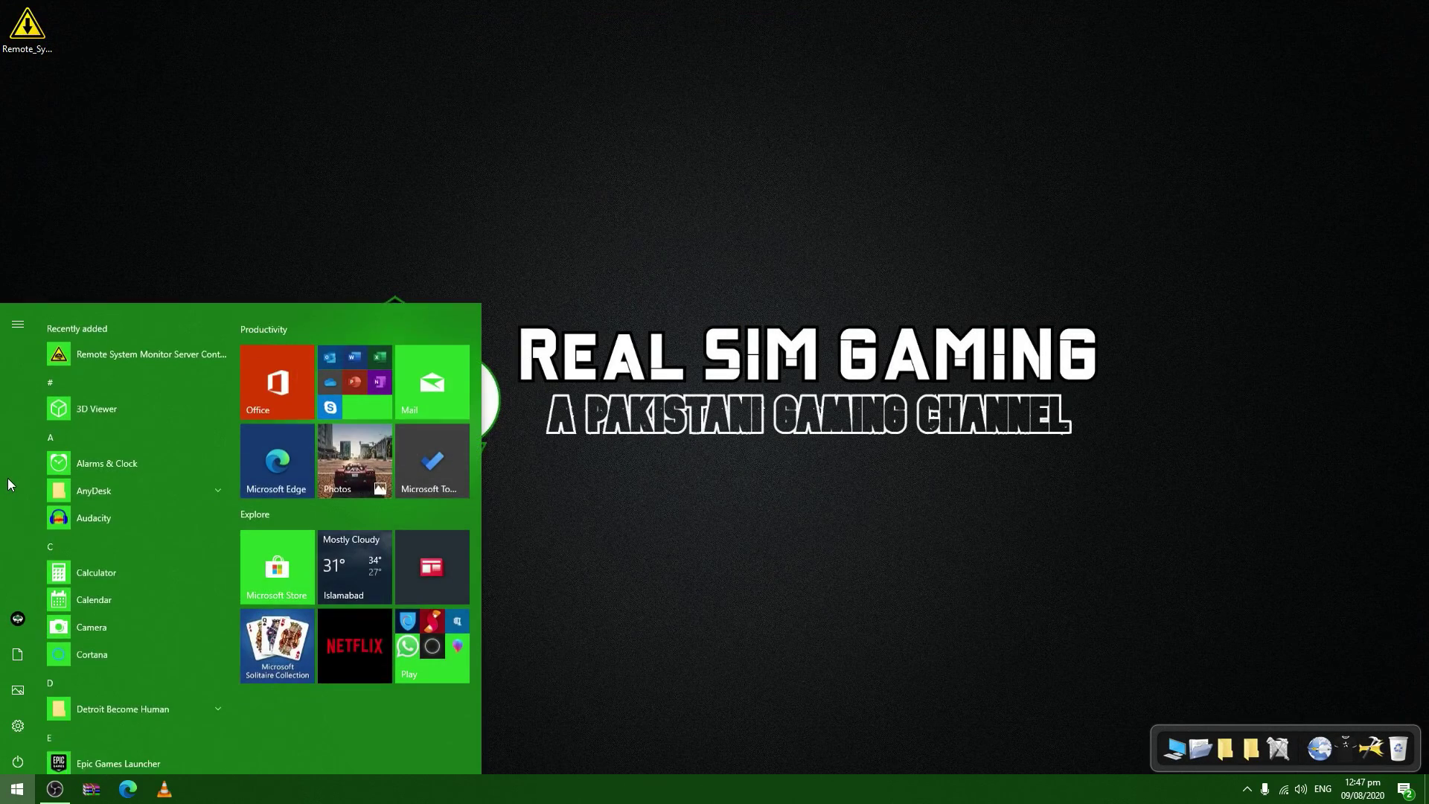
{"action": "type", "text": "epi"}
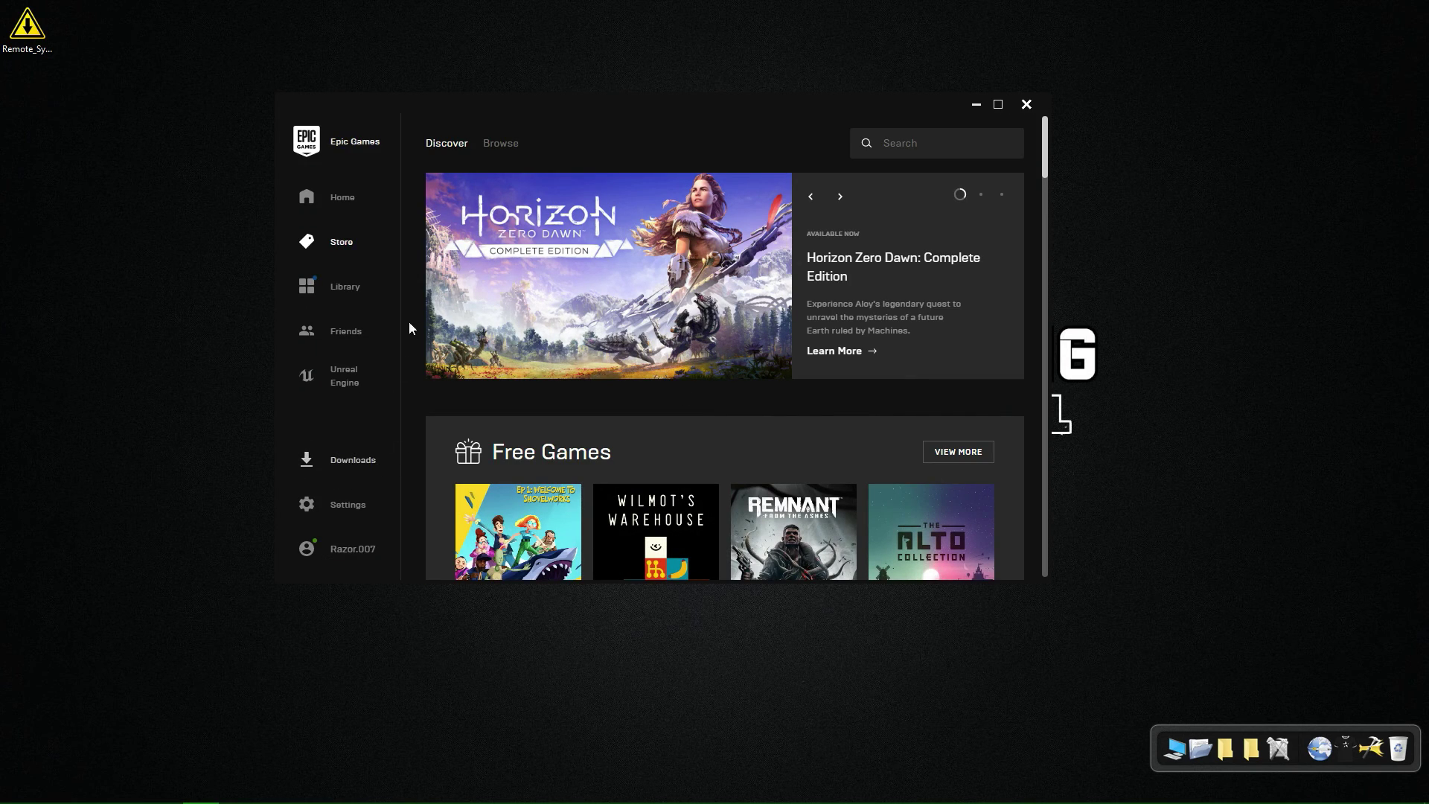
{"action": "left_click", "coordinate": [356, 302]}
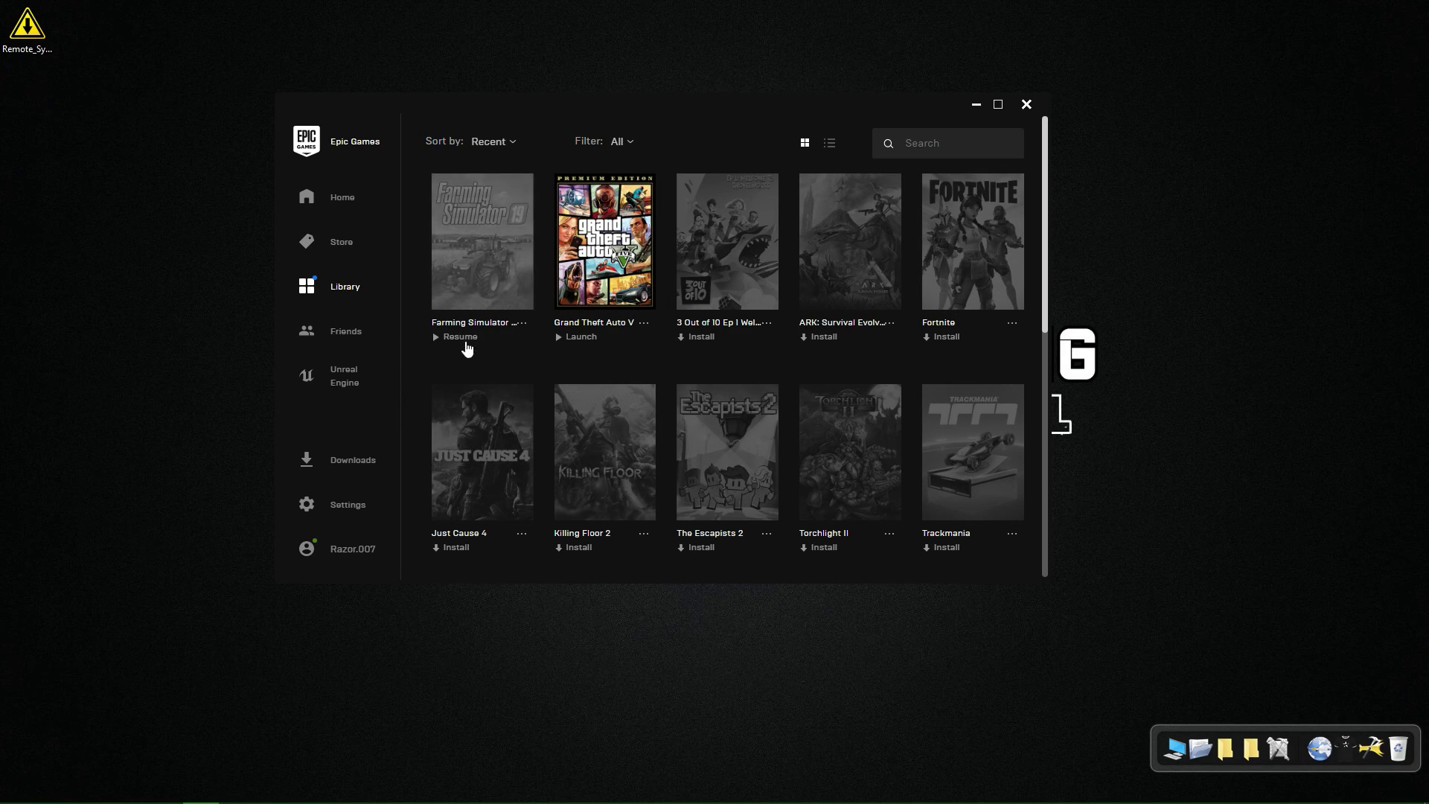
{"action": "left_click", "coordinate": [512, 349]}
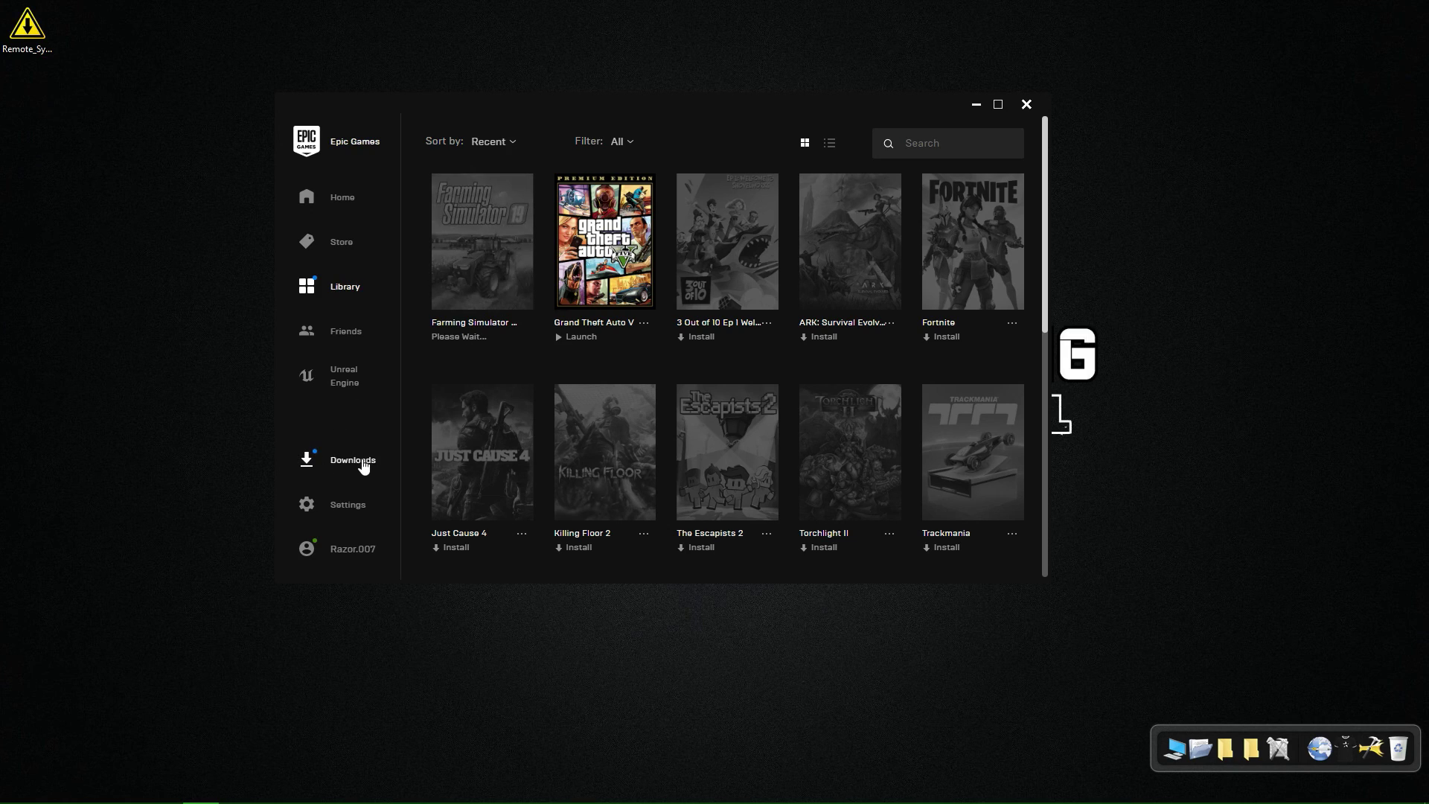
- Check the Farming Simulator 19 verification progress and download size in the downloads, then return to the library
{"action": "left_click", "coordinate": [339, 464]}
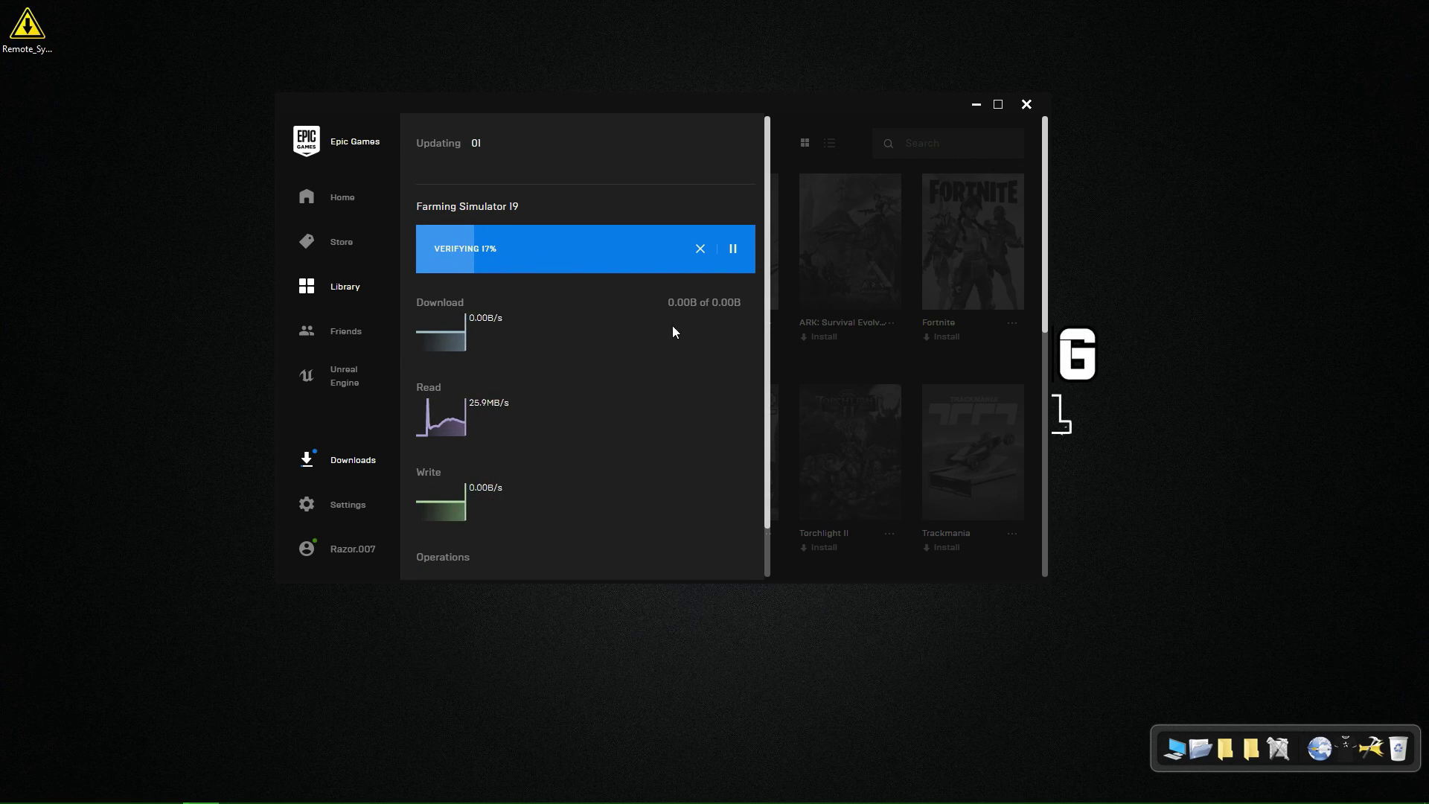
{"action": "left_click_drag", "start_coordinate": [667, 305], "coordinate": [742, 304]}
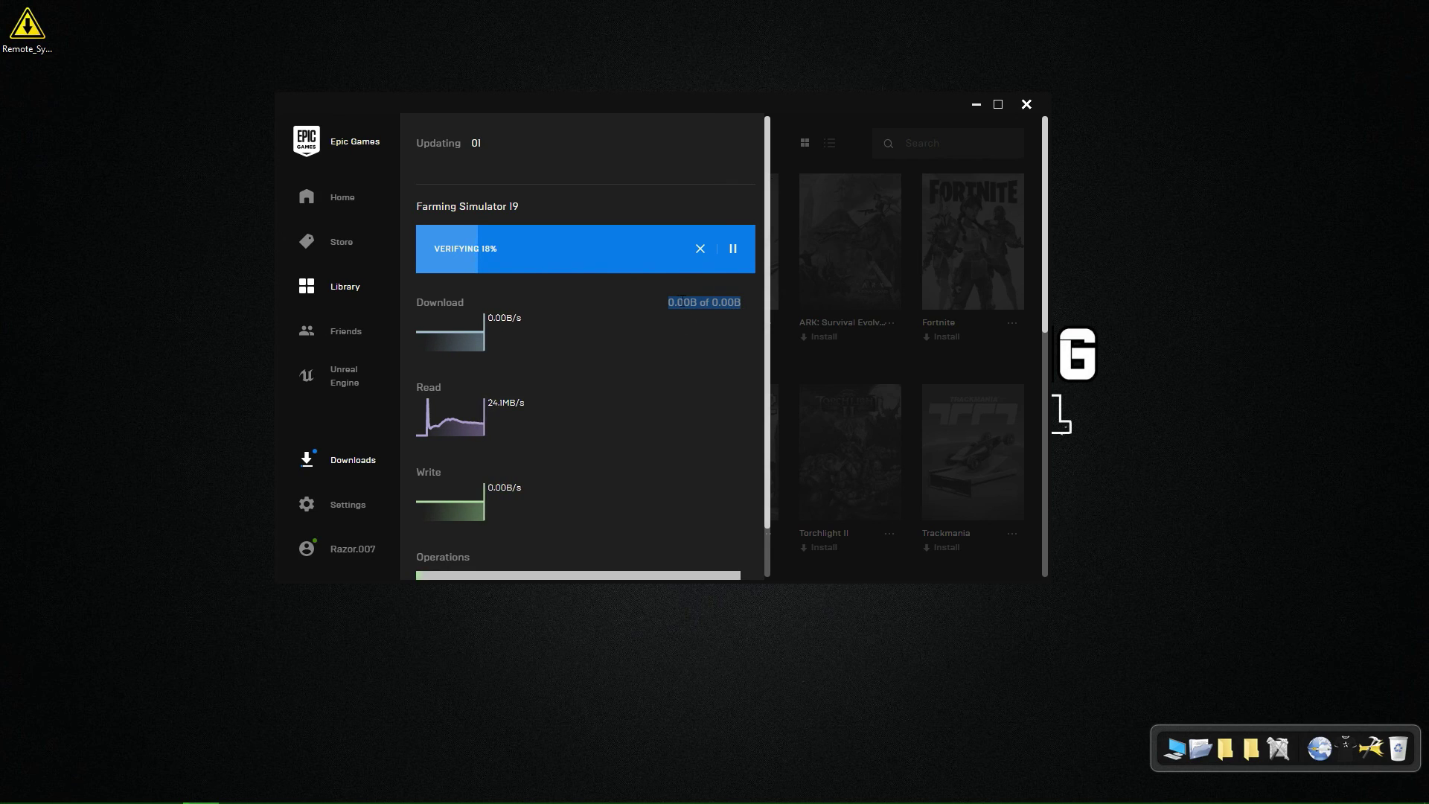
{"action": "left_click", "coordinate": [607, 311]}
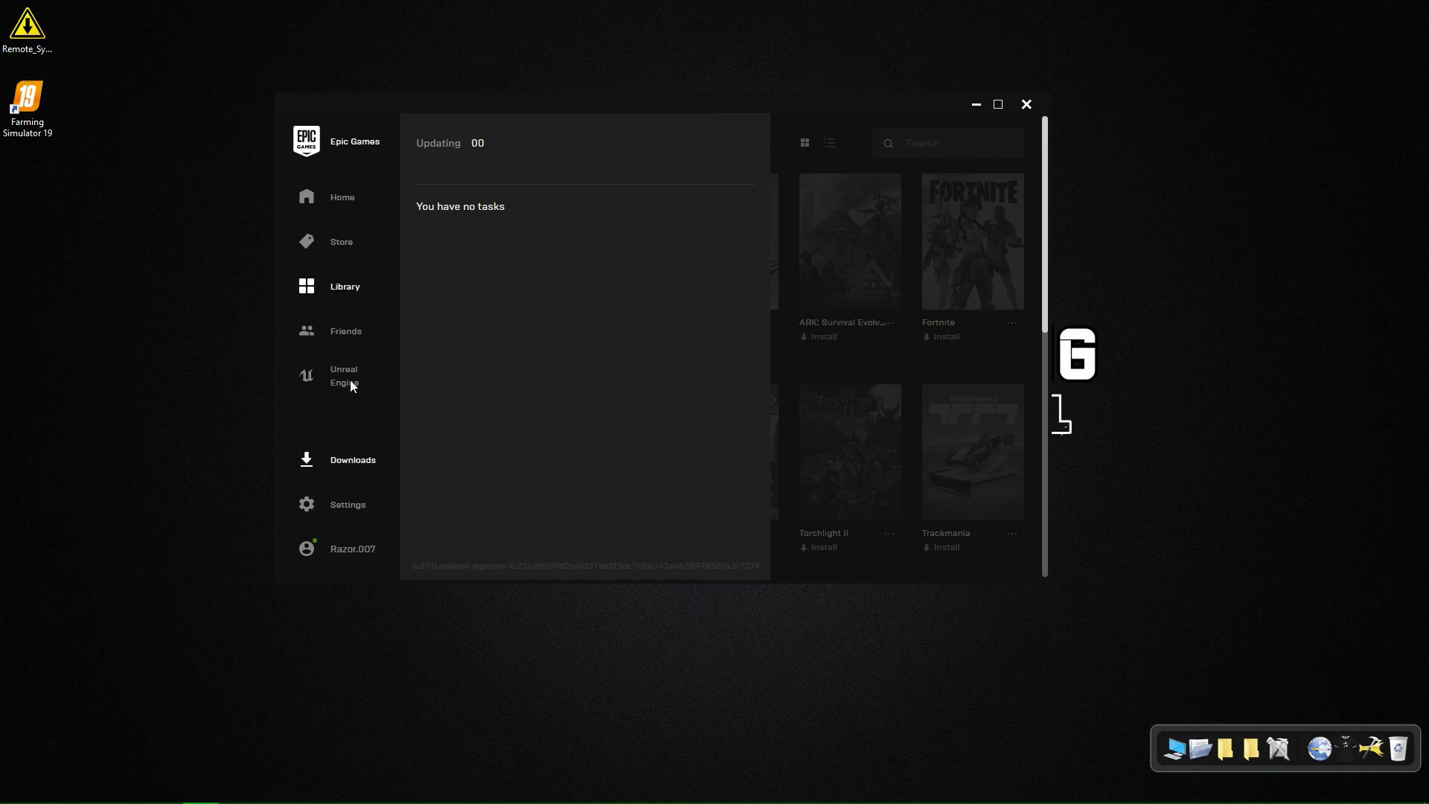
{"action": "left_click", "coordinate": [351, 288]}
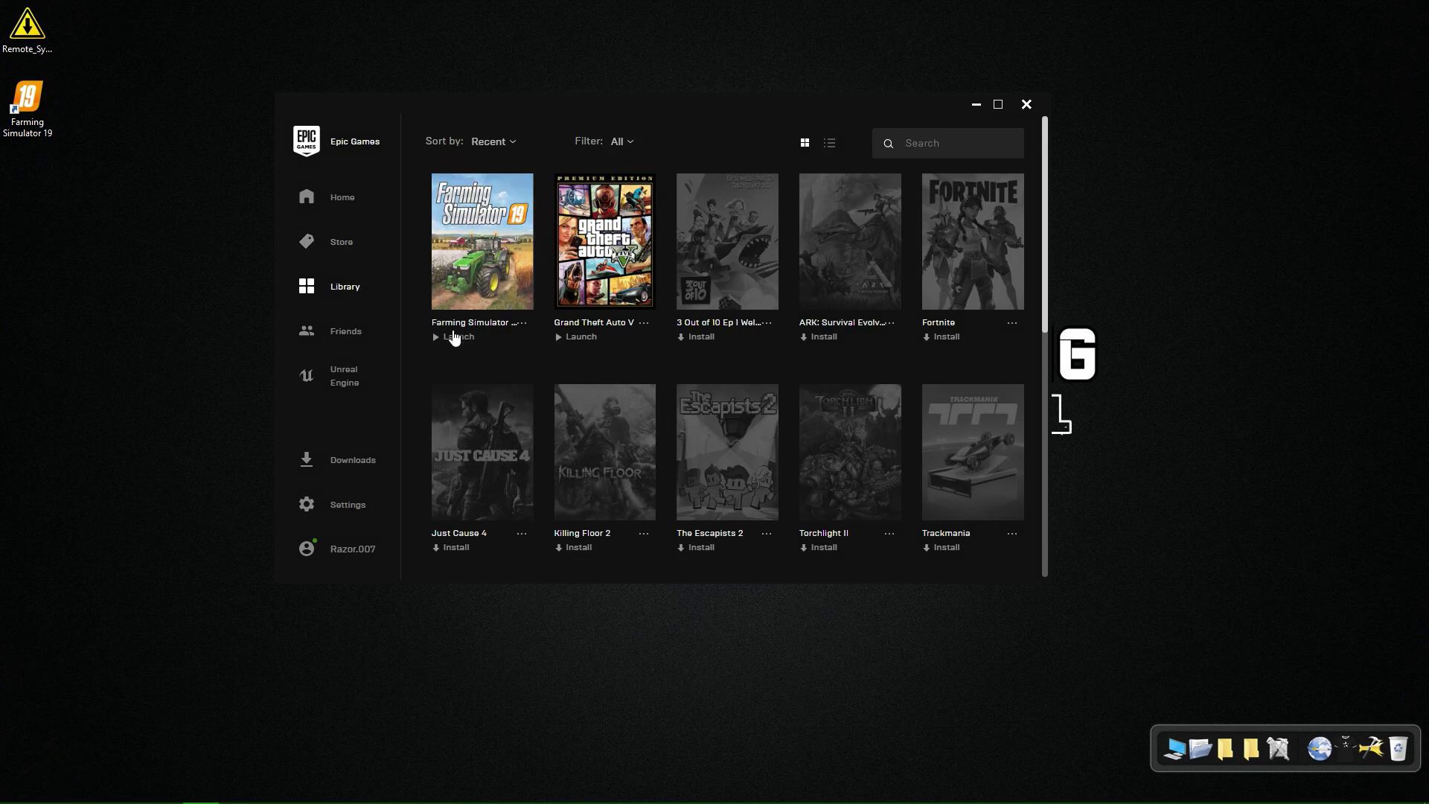